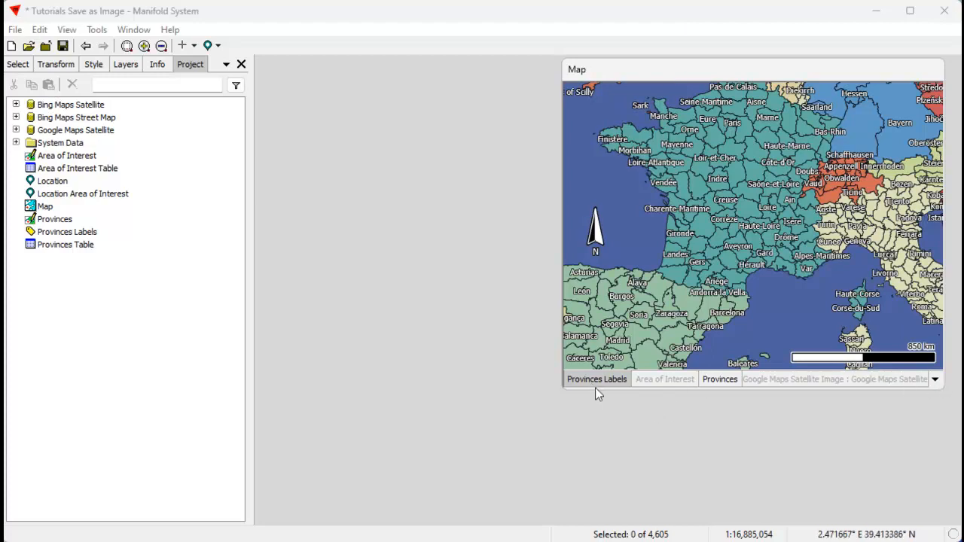
Save the map as an image named Map Image with the current view, rendering virtual layers.
click(721, 380)
click(40, 30)
click(75, 217)
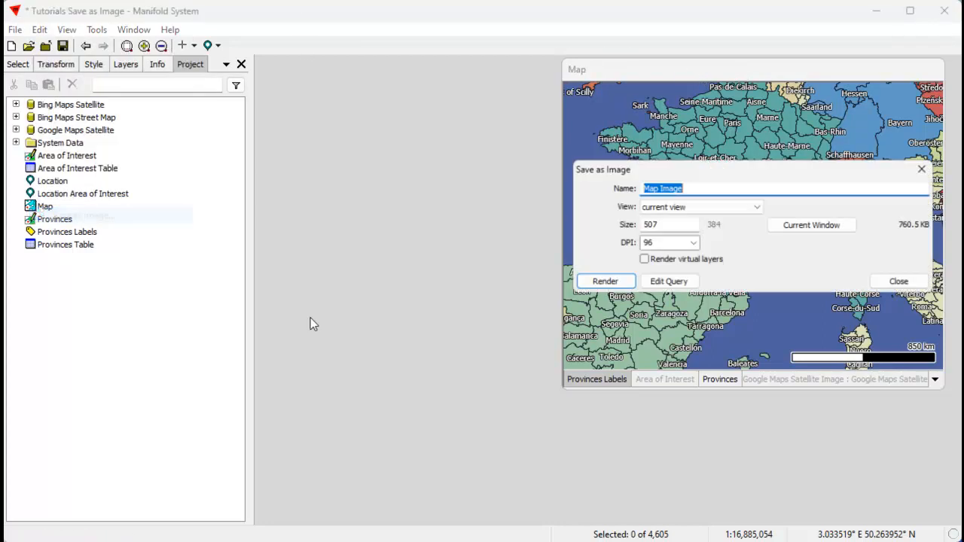
drag(716, 162, 296, 244)
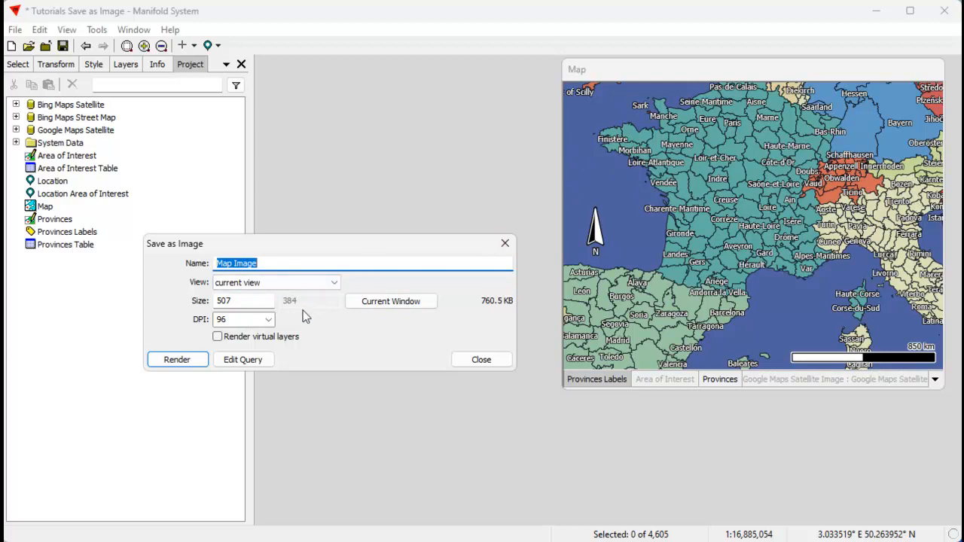
click(218, 337)
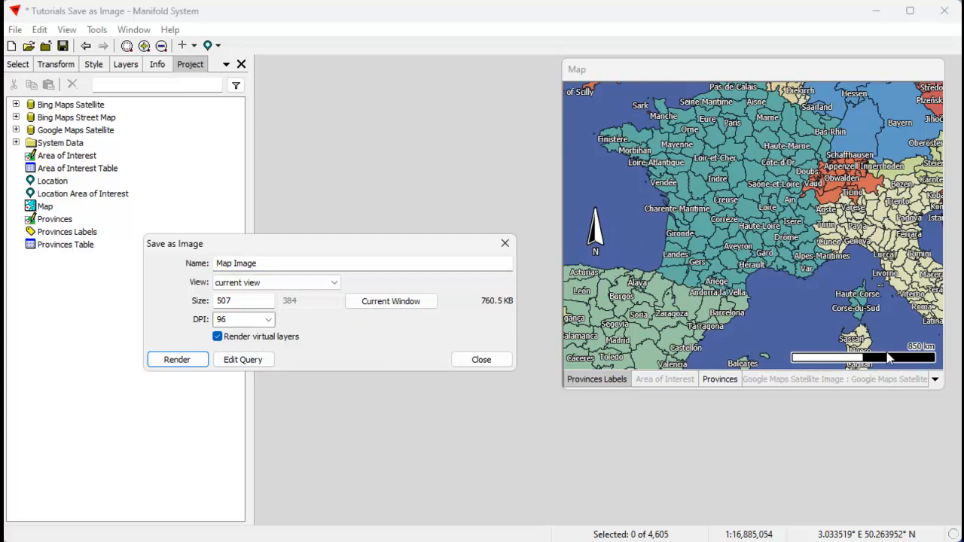
click(177, 359)
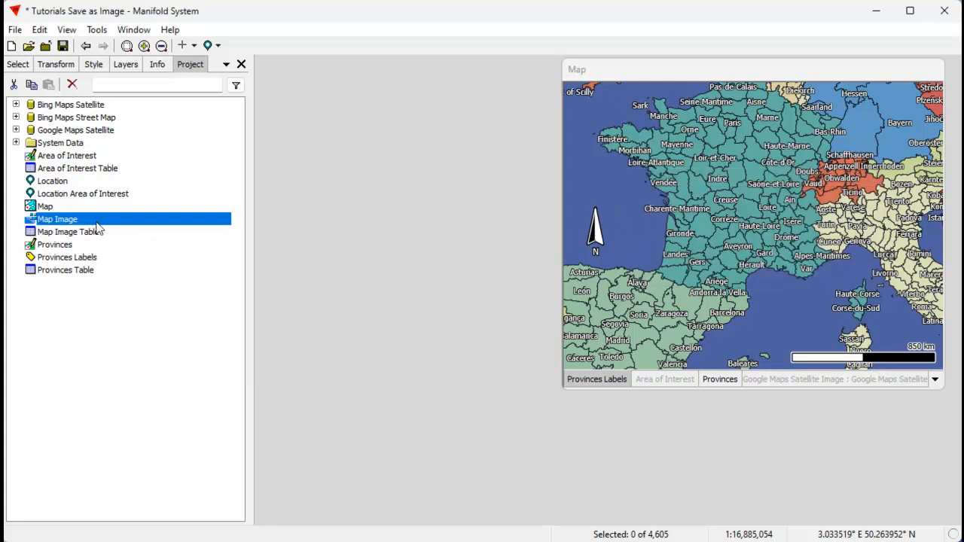
Open the new Map Image in its own floating window and resize it.
click(138, 260)
double_click(88, 225)
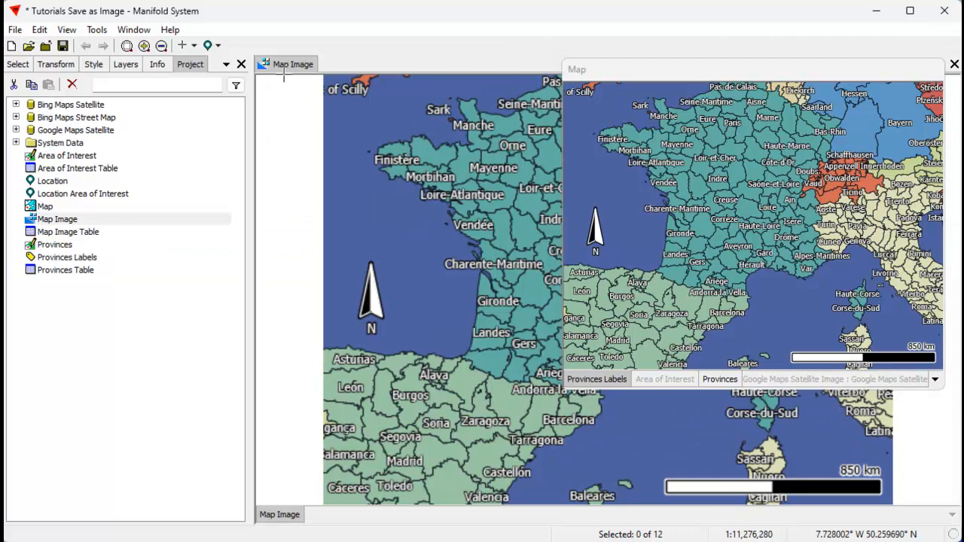
double_click(291, 66)
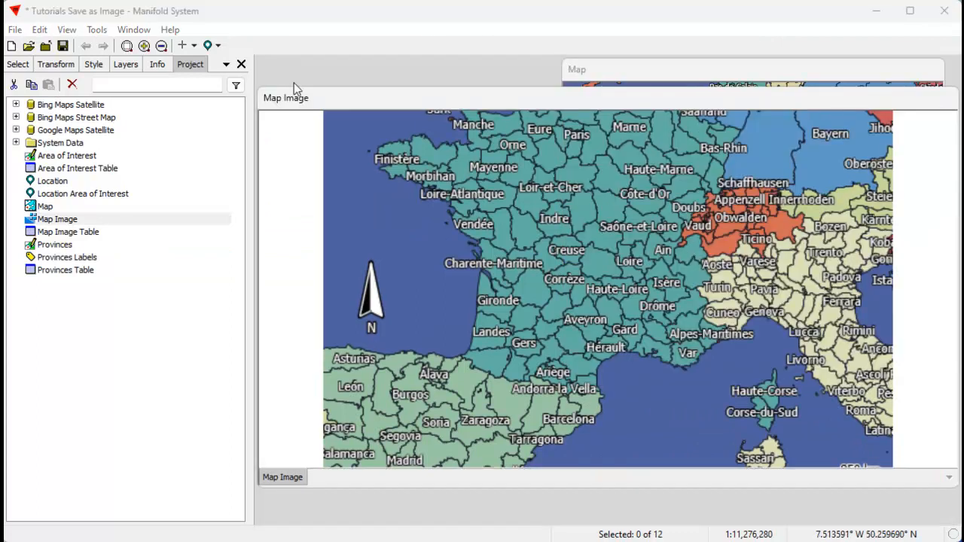
drag(953, 489, 618, 434)
Examine Map Image zoomed out and at native scale, then close its window.
click(66, 30)
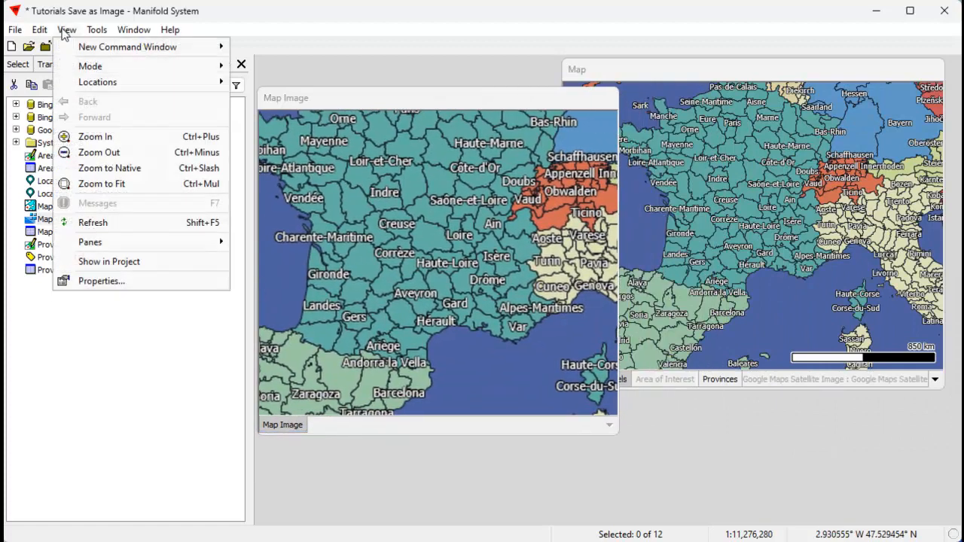
click(99, 152)
mouse_move(439, 99)
mouse_down()
mouse_move(519, 107)
mouse_move(442, 95)
mouse_up()
drag(530, 103, 559, 117)
drag(646, 445, 765, 462)
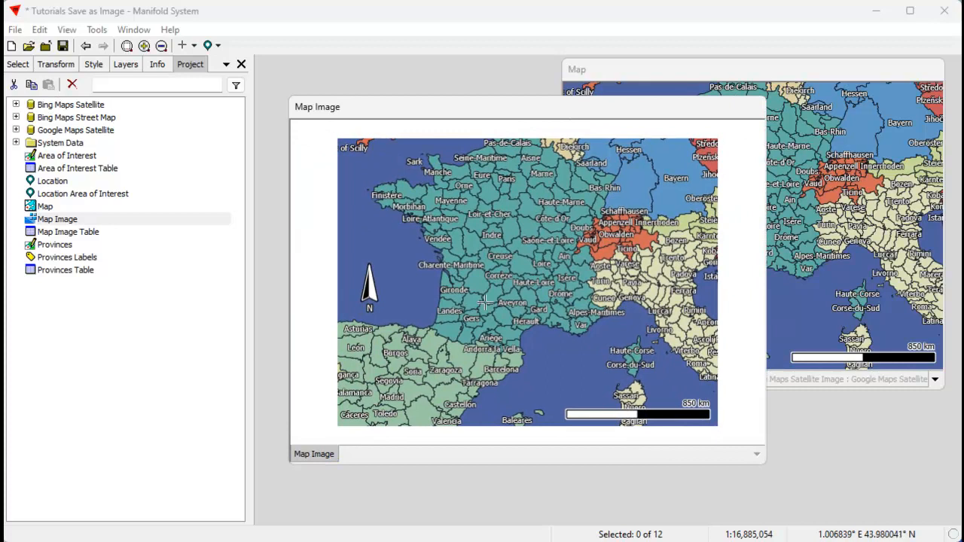
drag(537, 115, 304, 96)
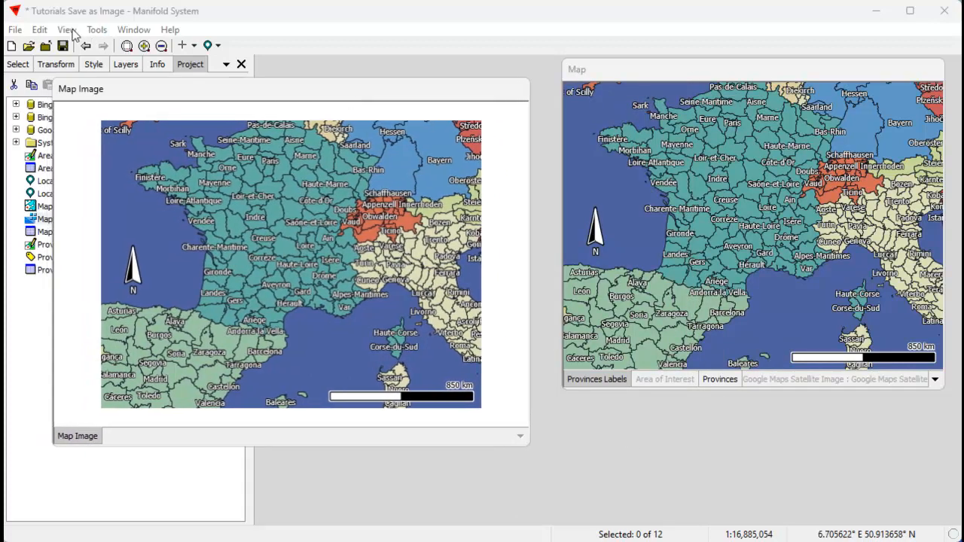
click(71, 31)
click(121, 165)
drag(304, 98, 367, 101)
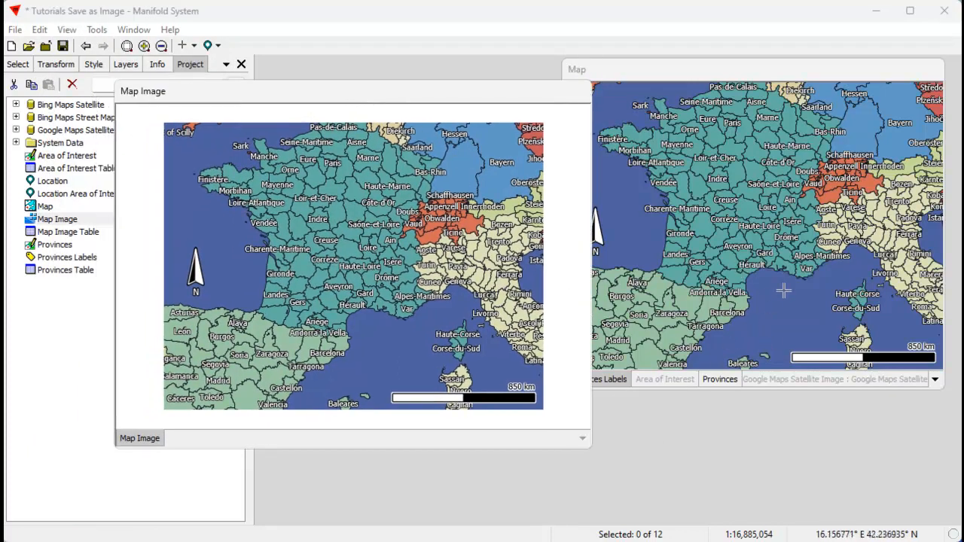
right_click(386, 99)
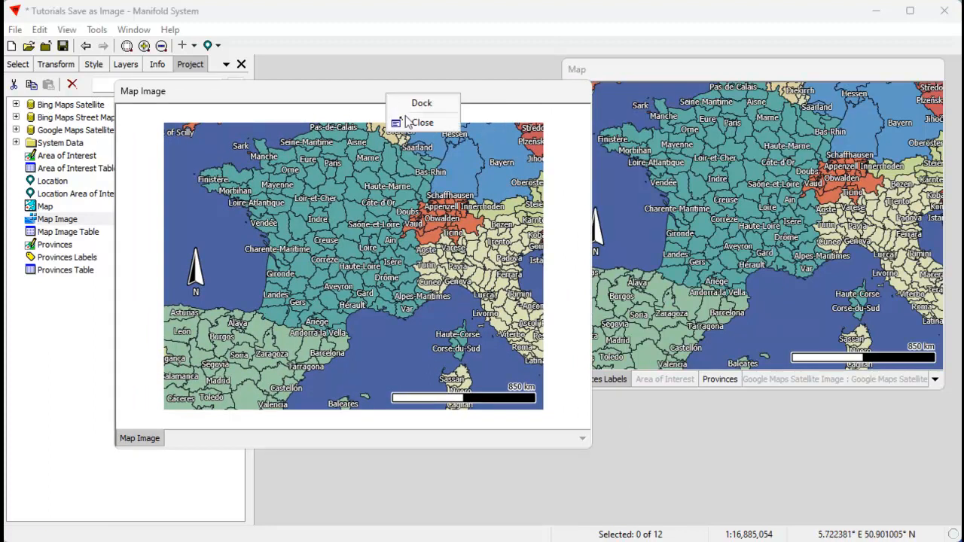
click(386, 125)
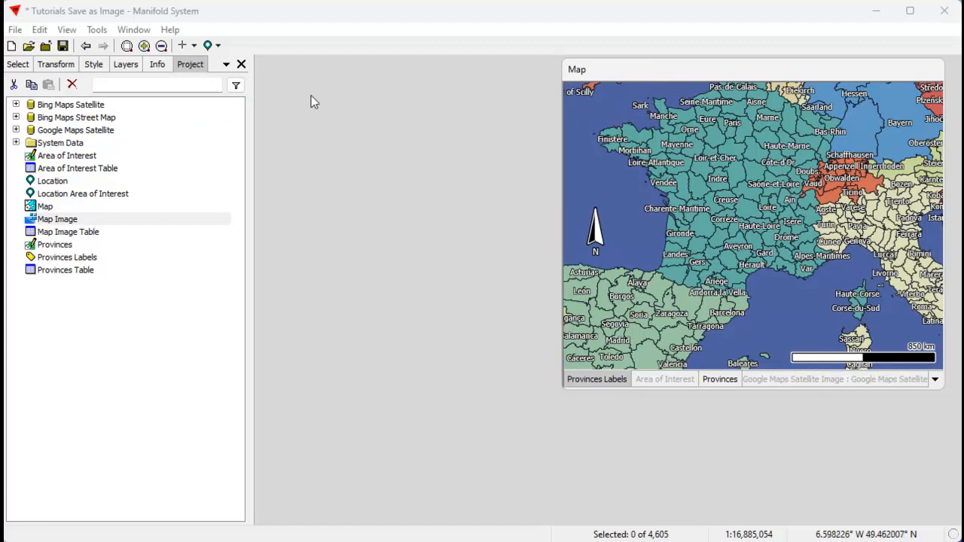
Save the map as Map Image 2 at size 3000 with virtual layers rendered.
click(39, 29)
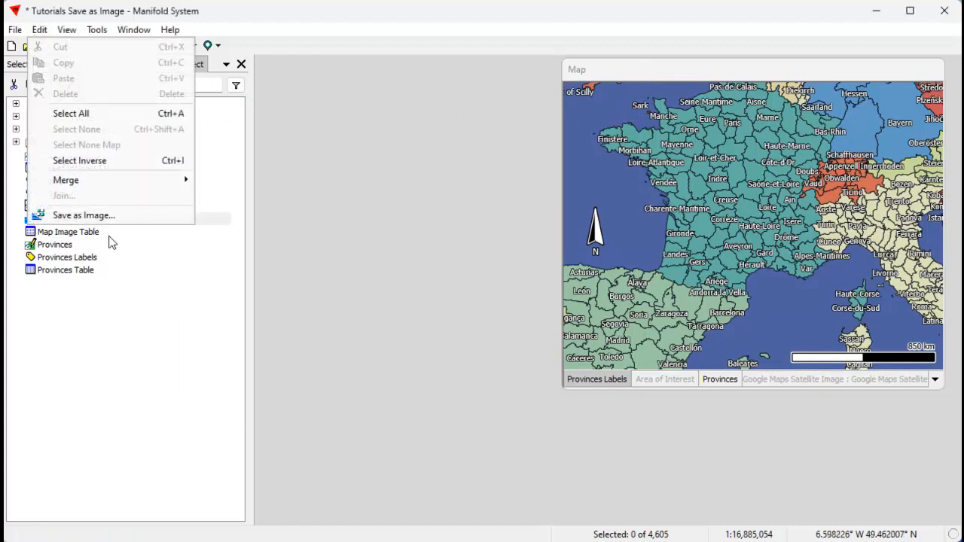
click(113, 214)
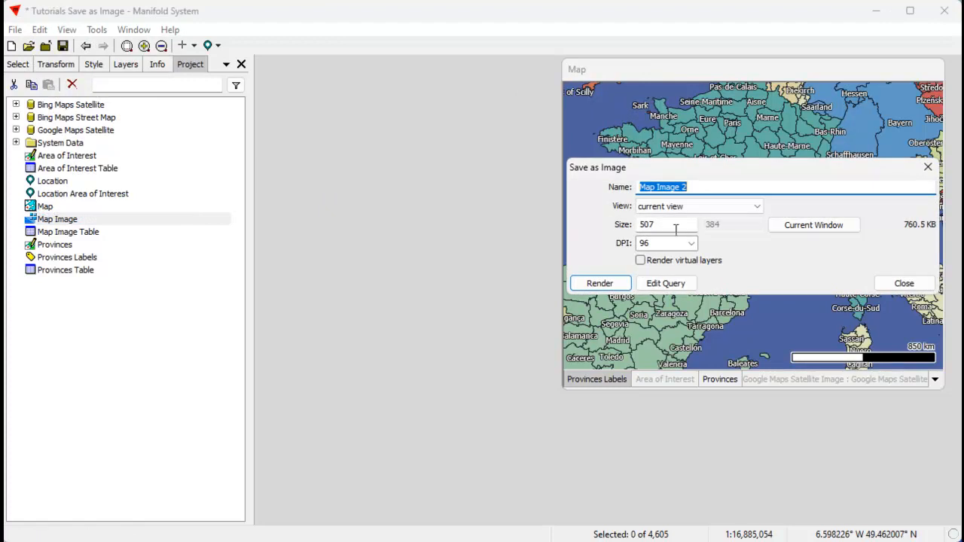
key(Tab)
text(300)
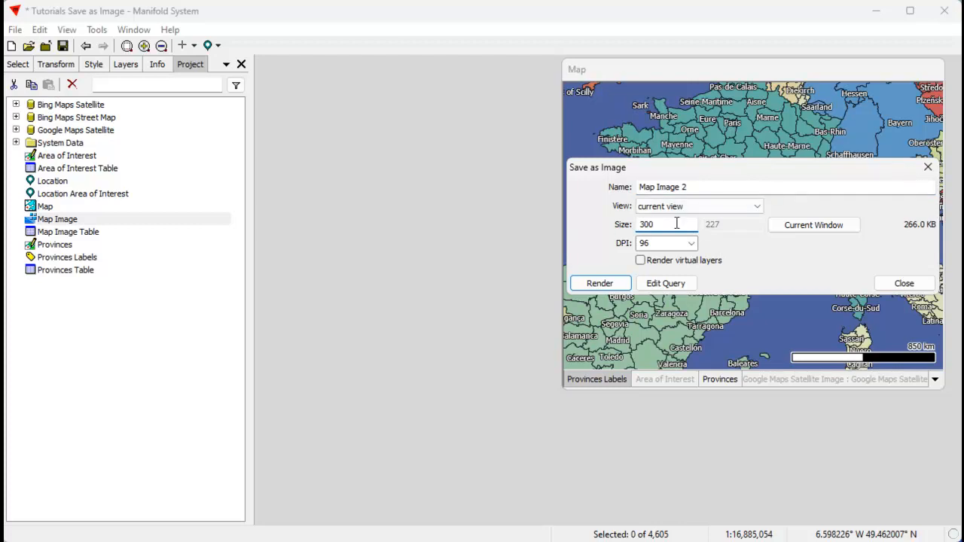
text(0)
drag(763, 175, 497, 204)
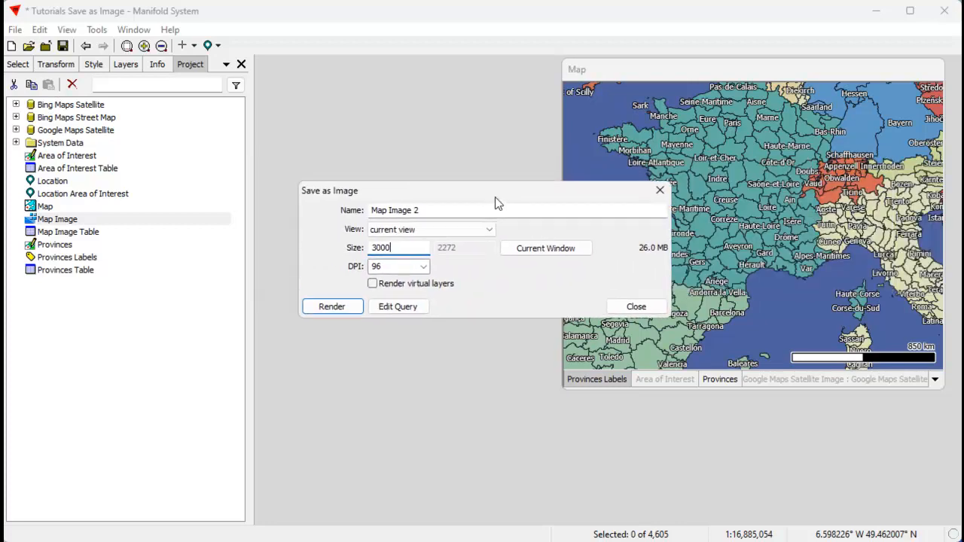
click(381, 288)
click(346, 307)
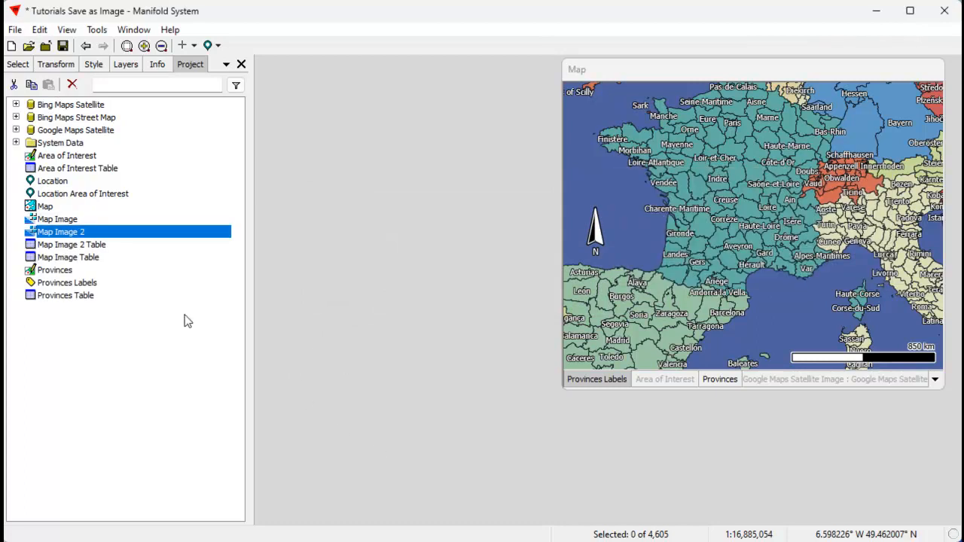
Open Map Image 2 in a floating window and zoom out to see the whole image.
double_click(105, 234)
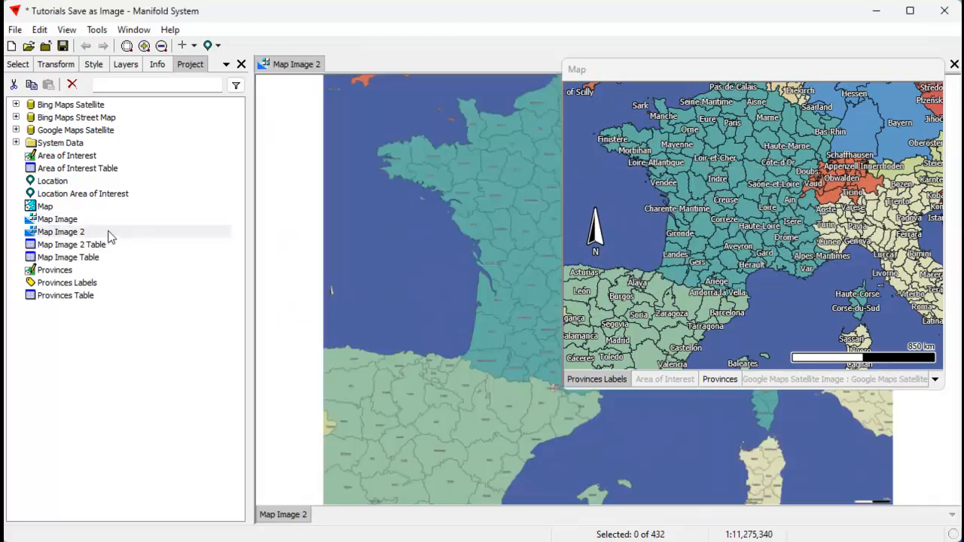
drag(309, 69, 321, 75)
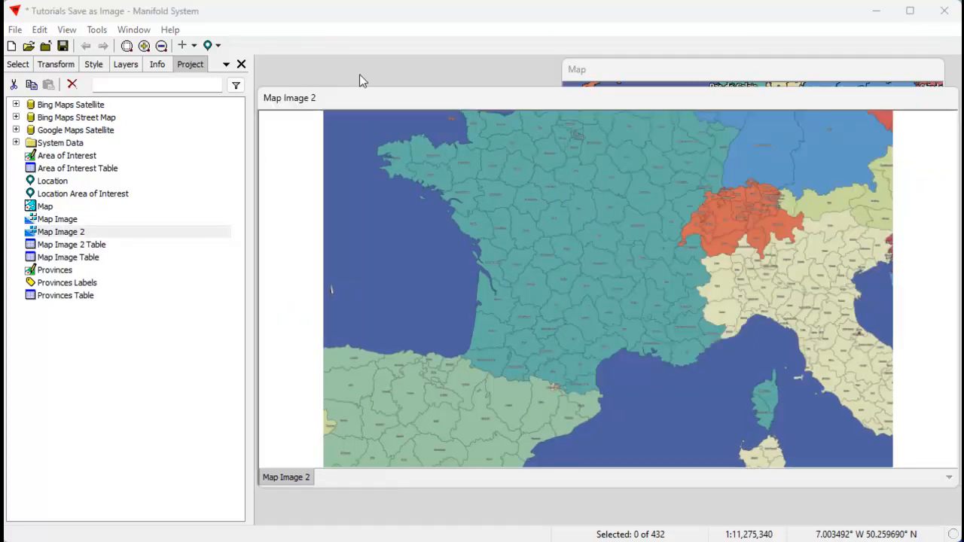
drag(407, 102, 207, 74)
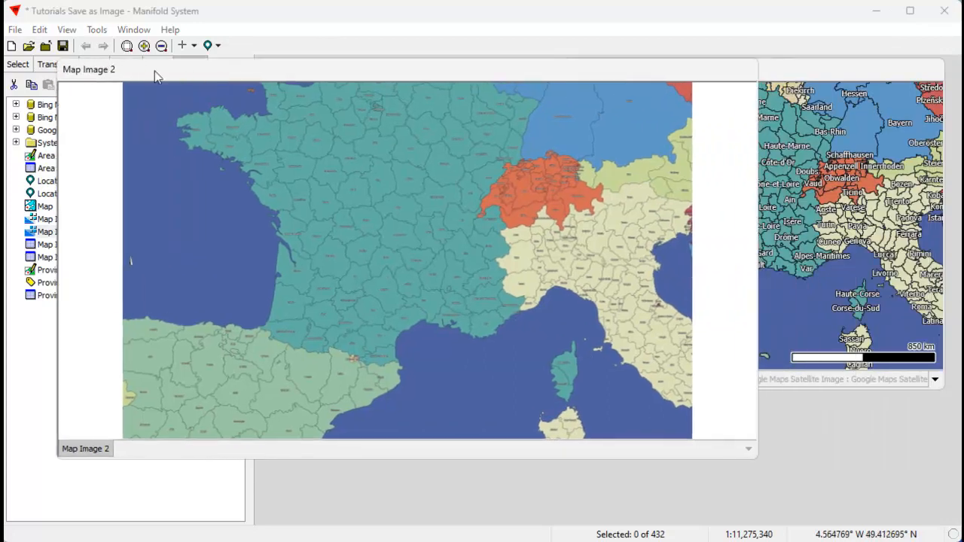
scroll(415, 305, down, 2)
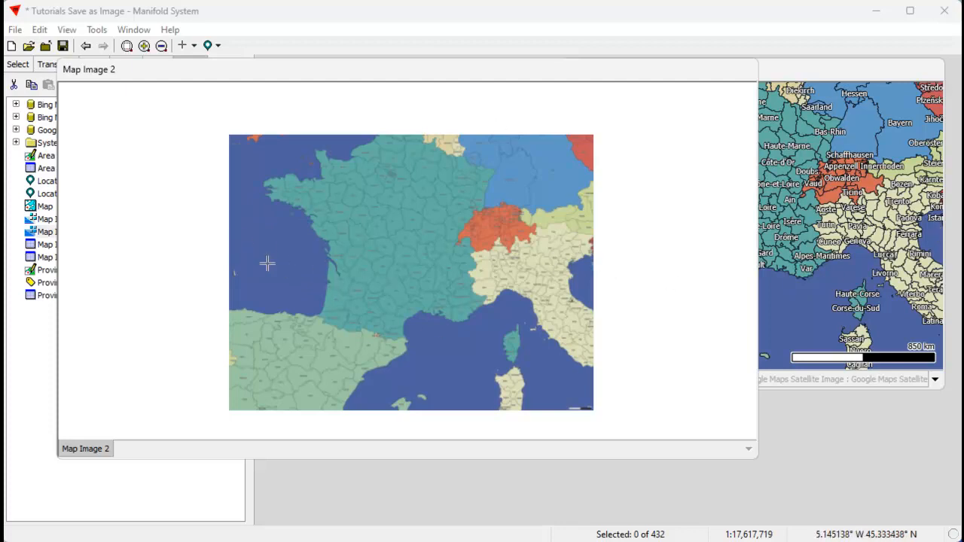
Examine Map Image 2 at native scale, panning across its labels and north arrow.
click(67, 30)
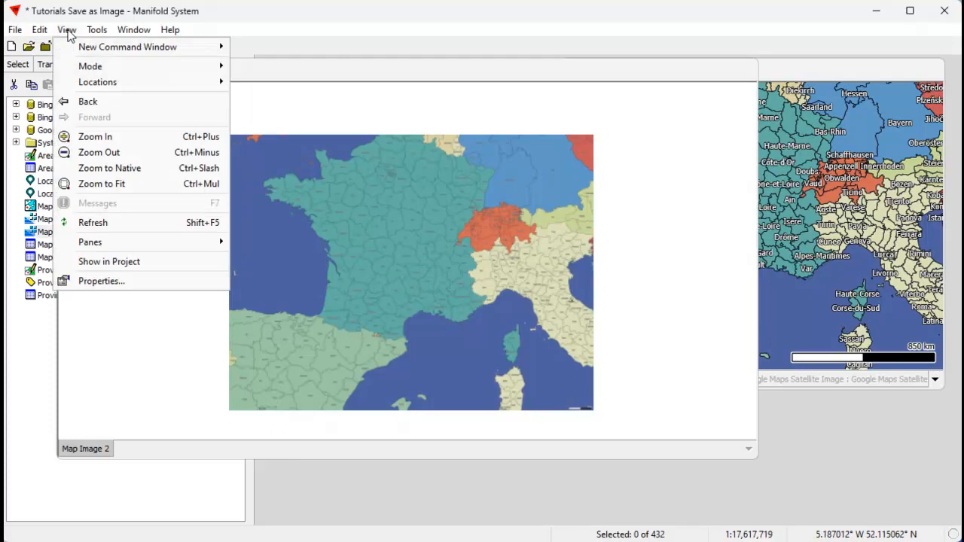
click(127, 168)
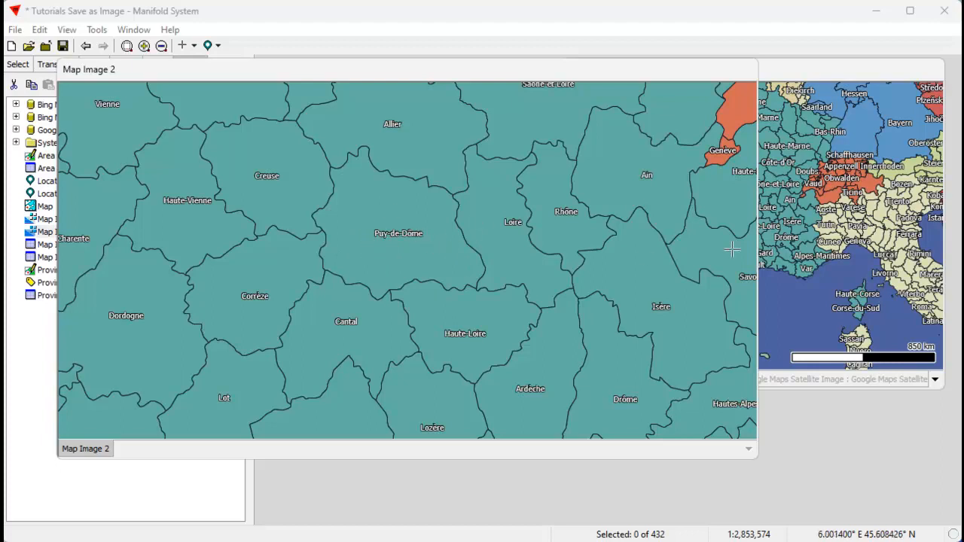
drag(462, 77, 545, 77)
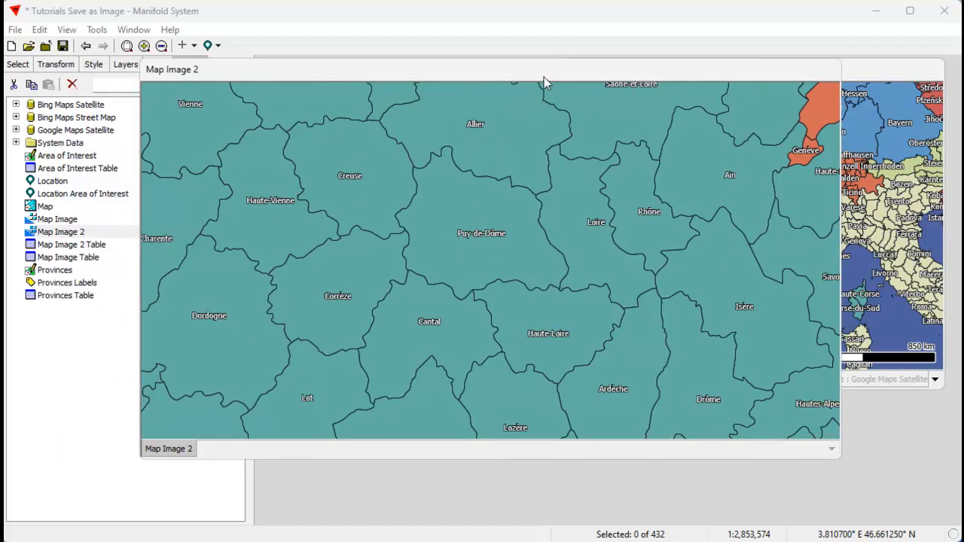
scroll(388, 281, down, 5)
drag(229, 293, 569, 303)
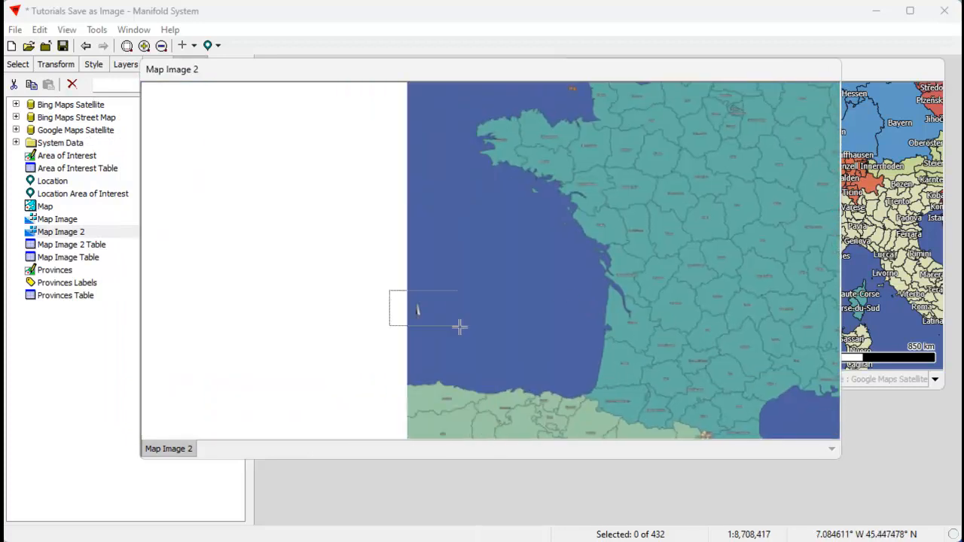
scroll(429, 312, up, 10)
click(66, 30)
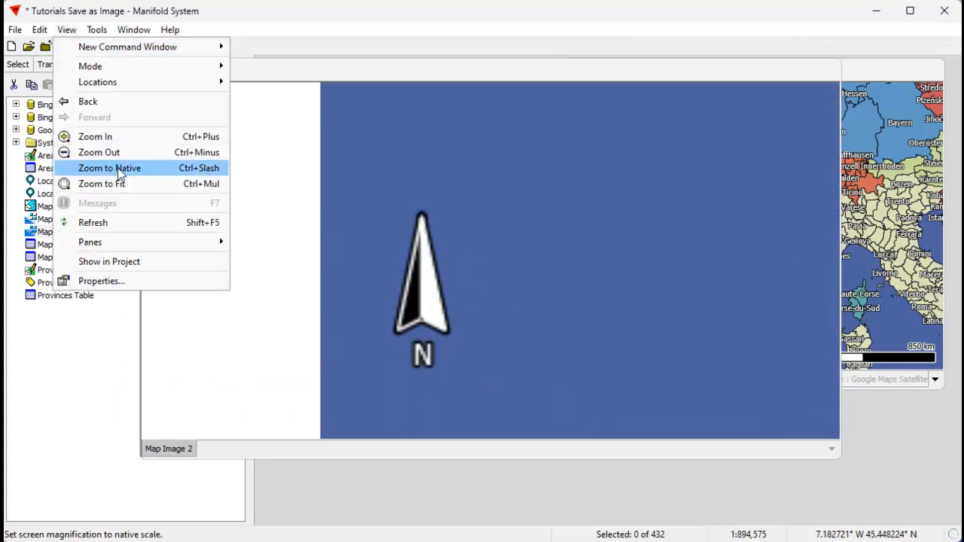
click(119, 168)
drag(624, 77, 525, 71)
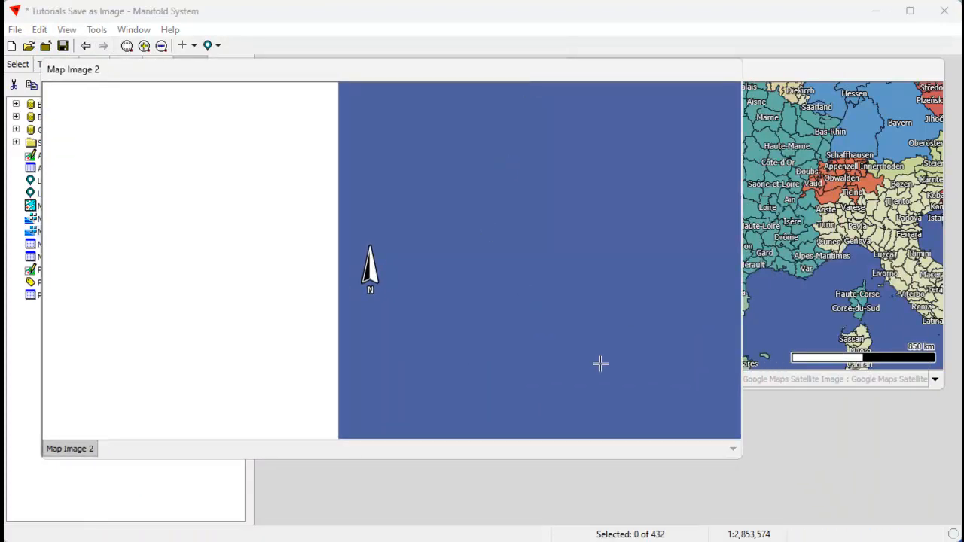
Zoom and pan around Map Image 2 to examine its extent and scale bar.
scroll(535, 252, down, 4)
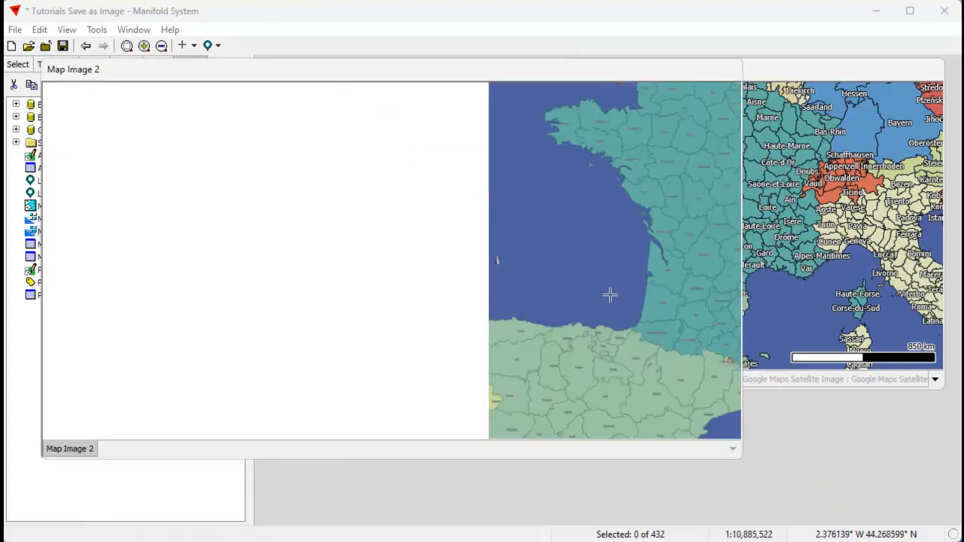
drag(617, 276, 298, 269)
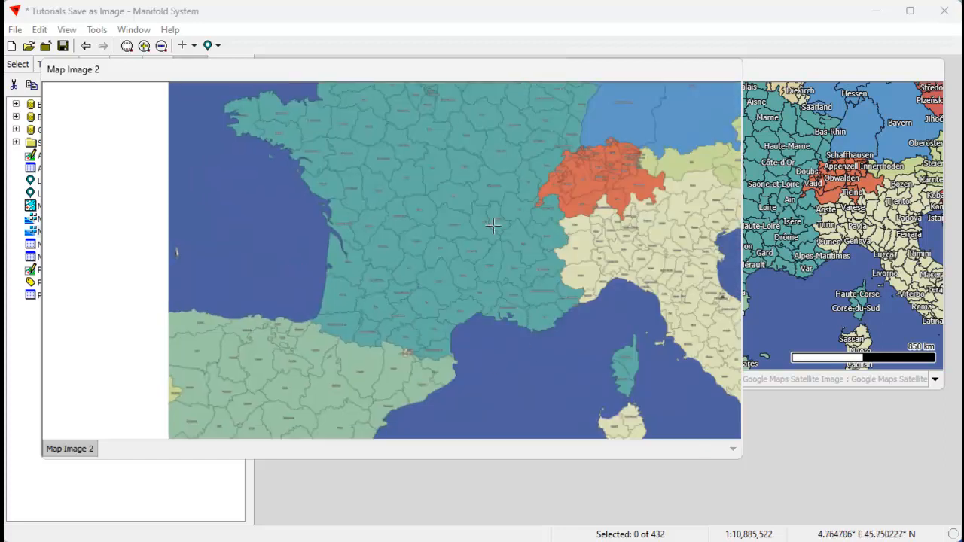
drag(479, 240, 475, 274)
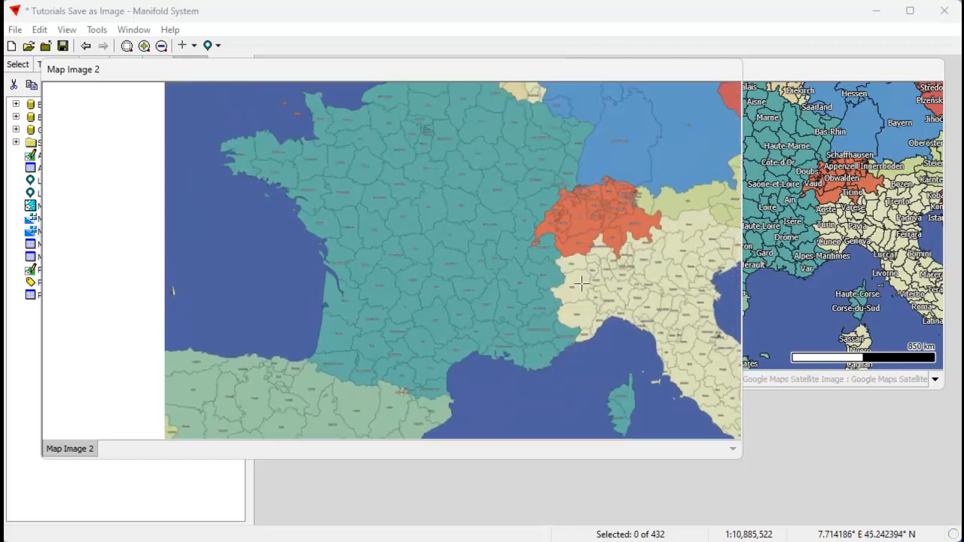
scroll(581, 284, down, 1)
drag(524, 270, 359, 267)
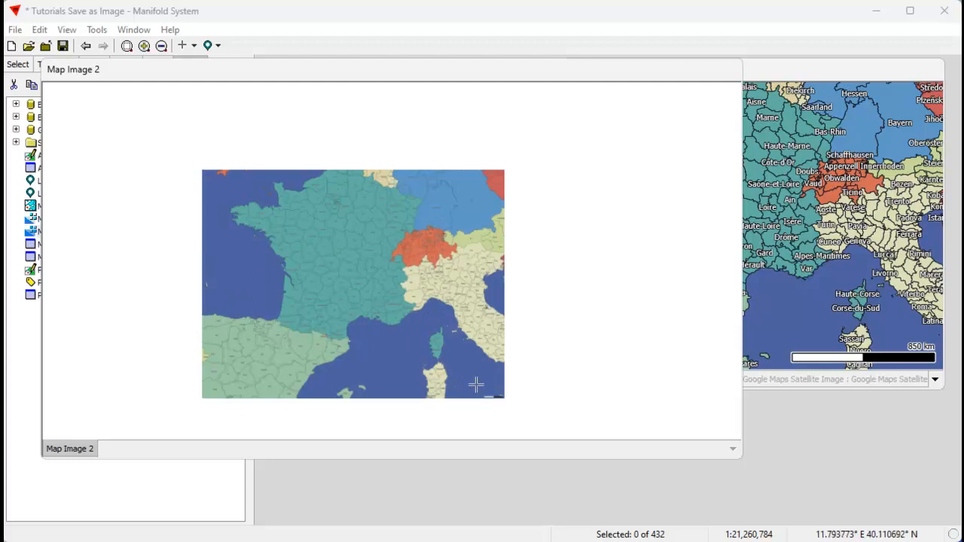
drag(476, 387, 522, 412)
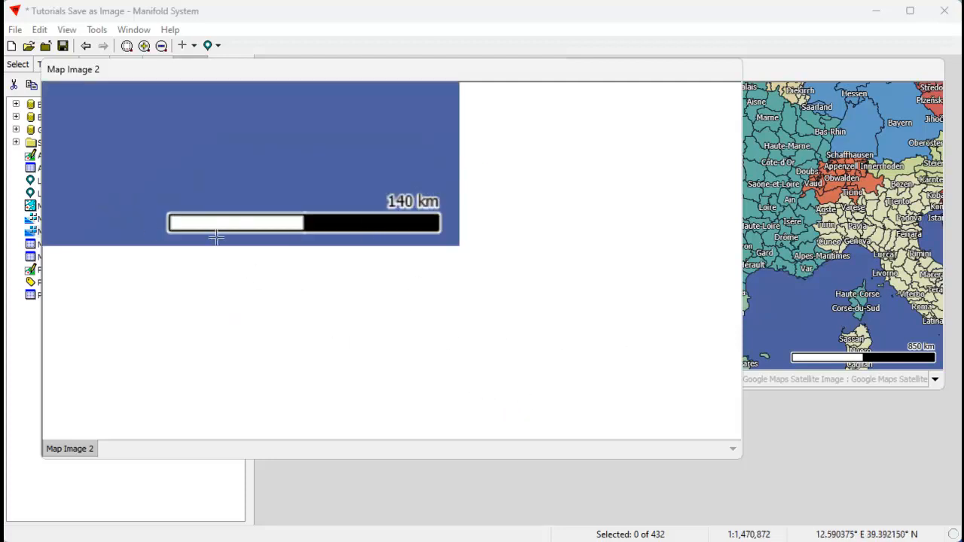
scroll(233, 168, down, 2)
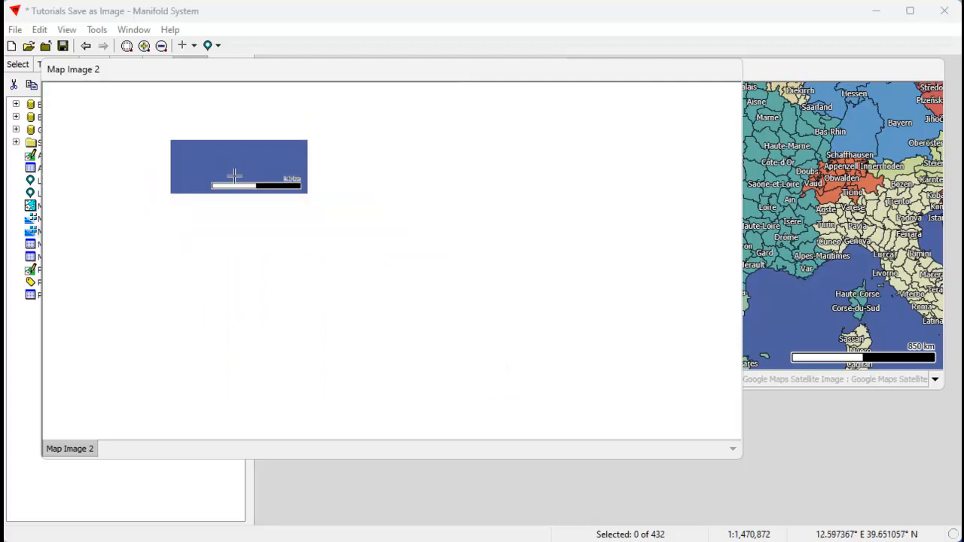
drag(153, 153, 347, 269)
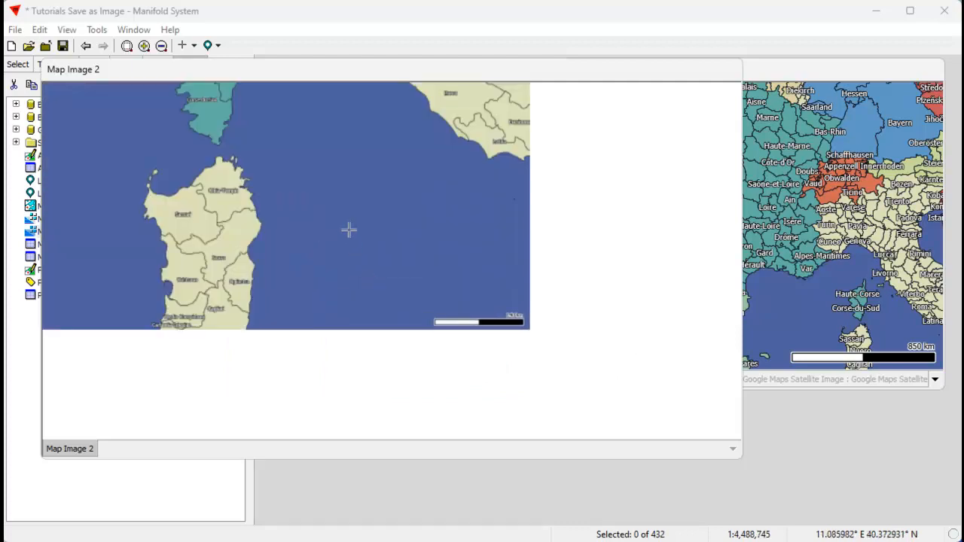
scroll(328, 185, down, 2)
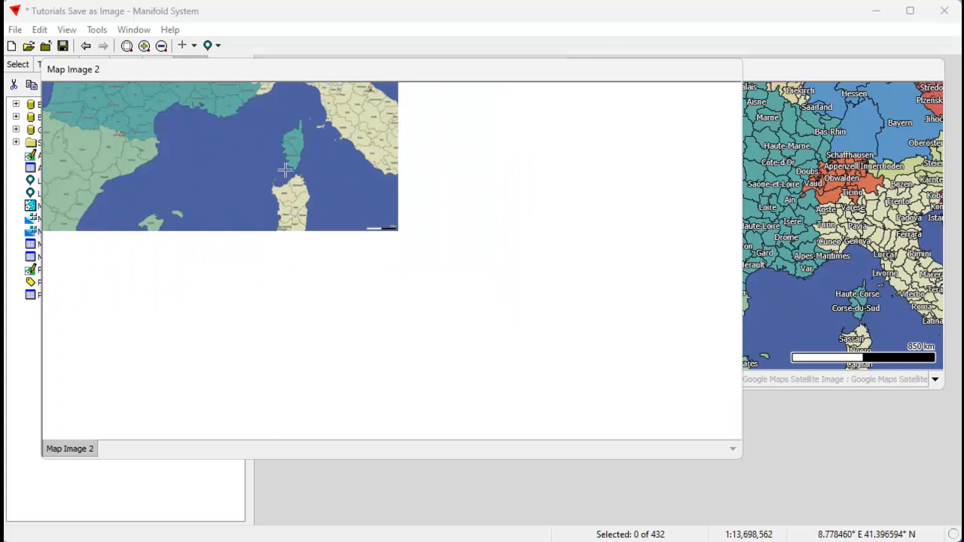
Pan and zoom out across Map Image 2, then close its floating window.
drag(286, 170, 406, 294)
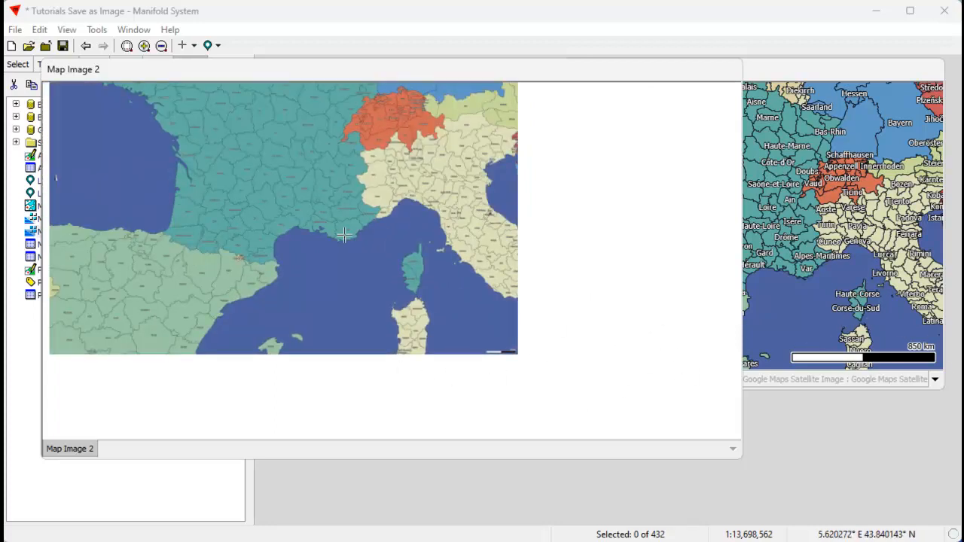
drag(276, 201, 333, 257)
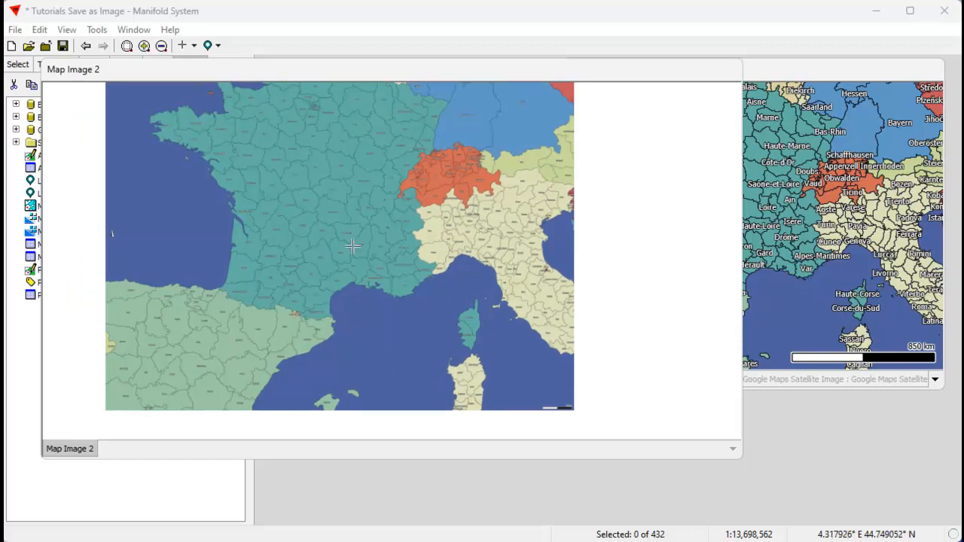
scroll(318, 249, down, 1)
click(819, 79)
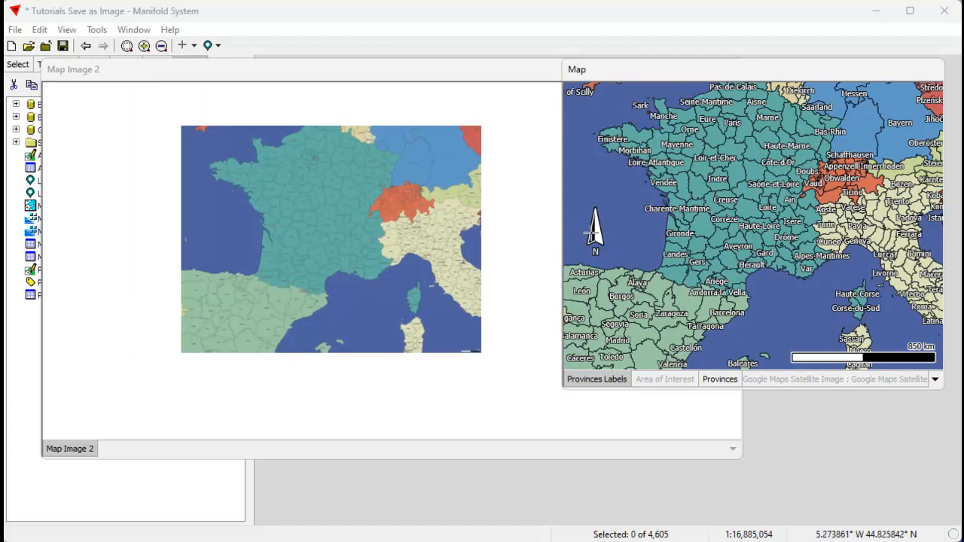
drag(449, 73, 452, 89)
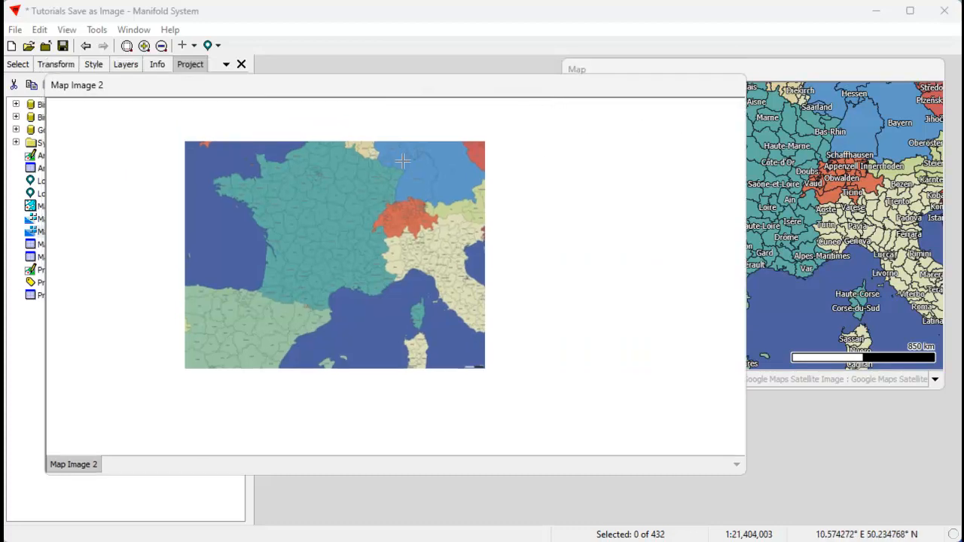
right_click(522, 92)
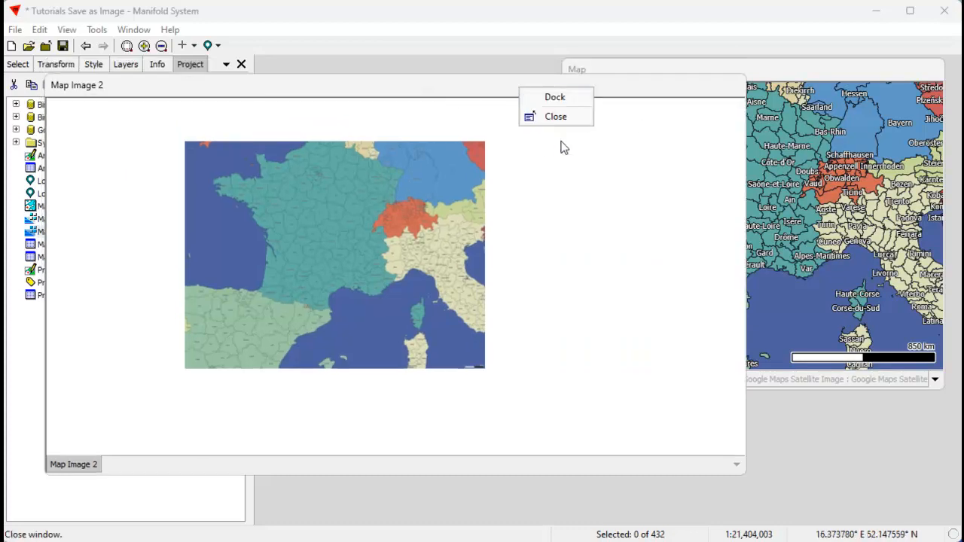
click(556, 116)
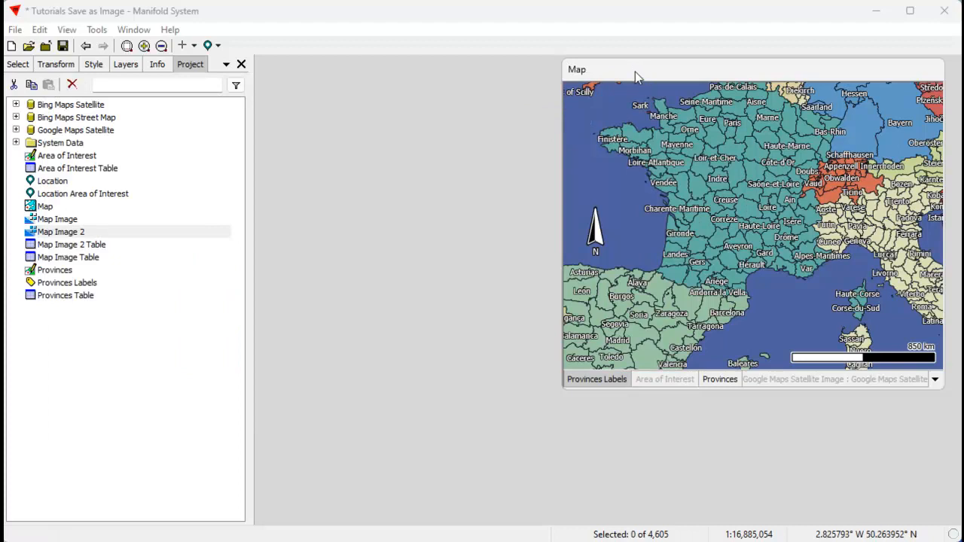
Save the map as Map Image 3 at size 3000 and 600 DPI with virtual layers rendered.
click(39, 30)
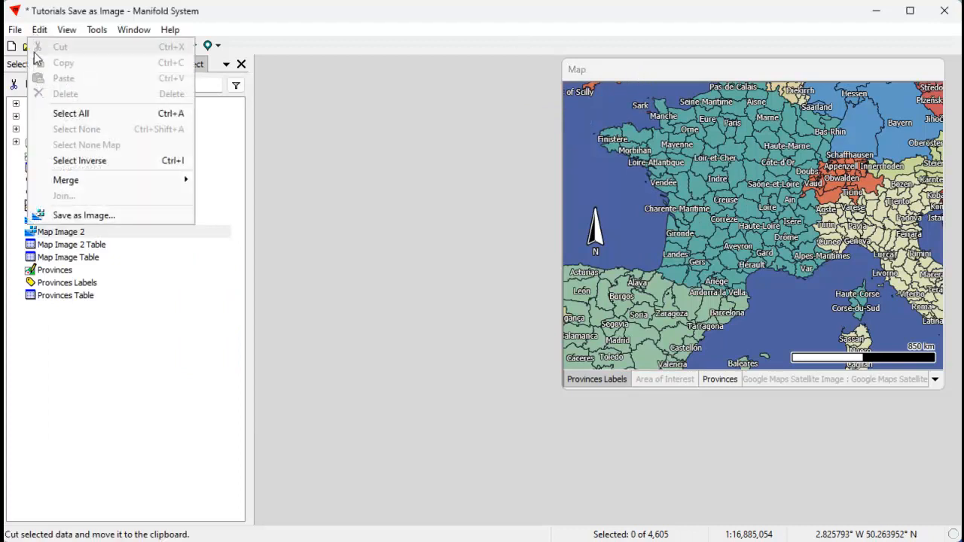
click(80, 215)
drag(682, 171, 371, 207)
drag(354, 262, 260, 267)
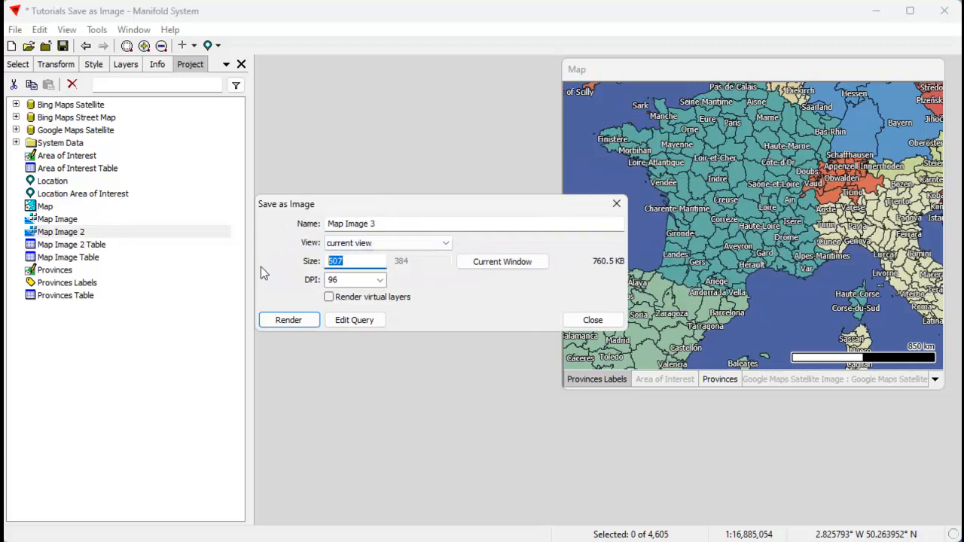
text(3000)
drag(420, 204, 467, 222)
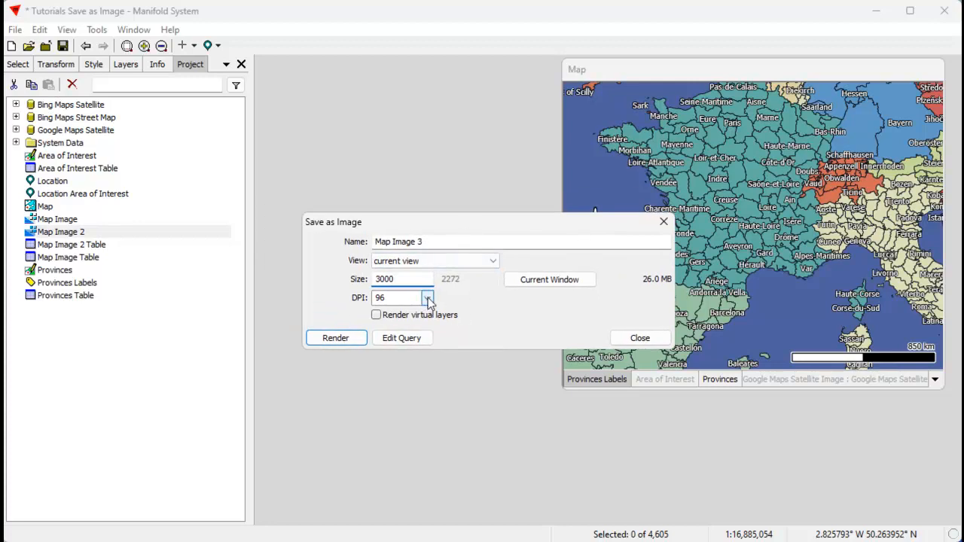
click(428, 299)
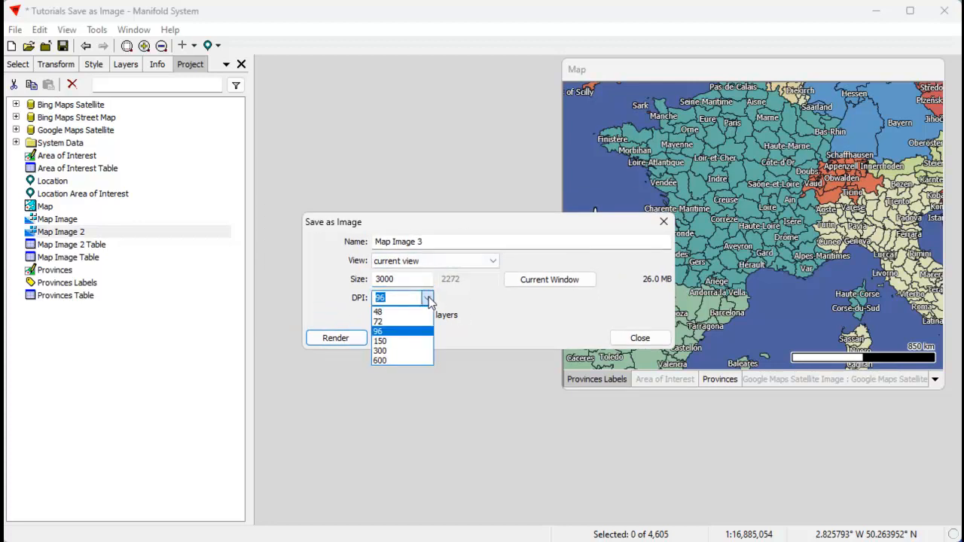
click(395, 361)
click(376, 315)
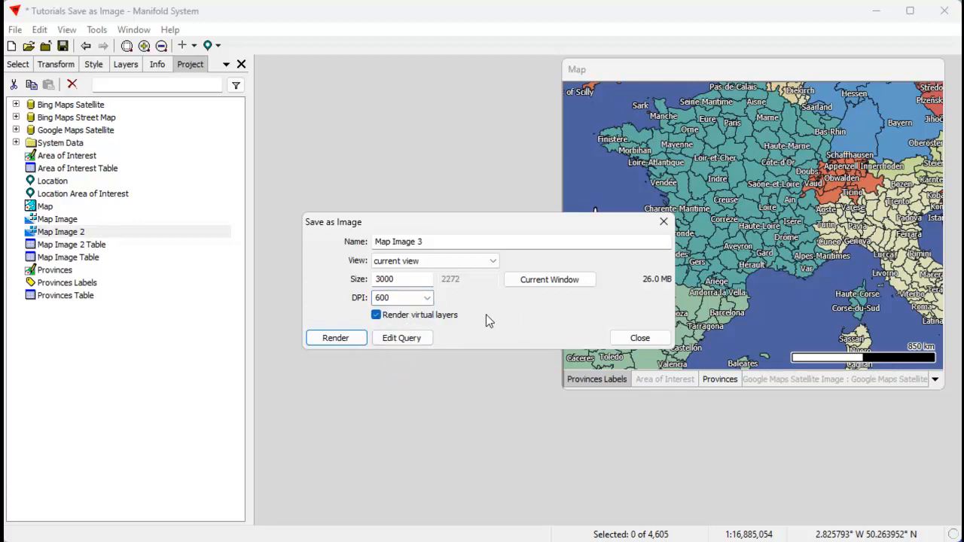
click(337, 340)
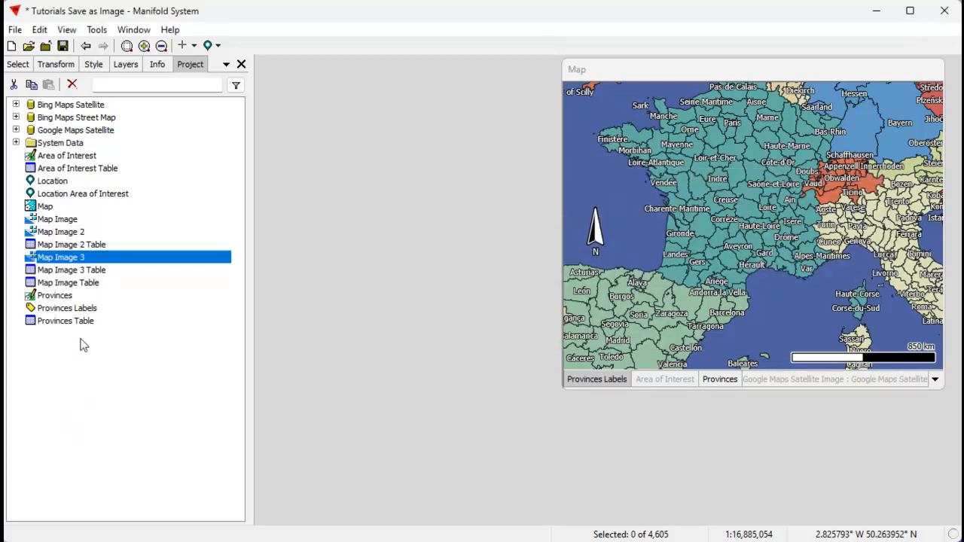
Open Map Image 3 in a floating window and zoom it to the Map window's location.
double_click(106, 257)
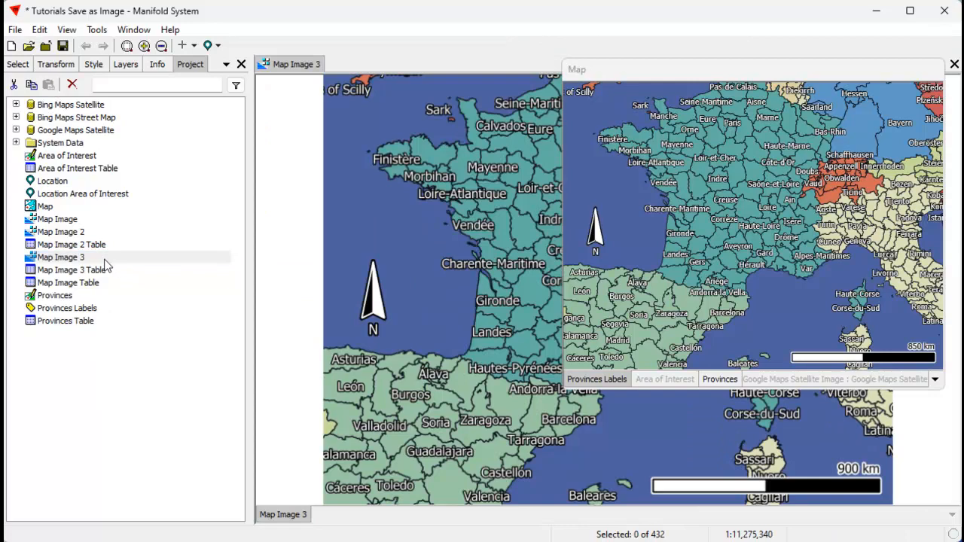
double_click(289, 68)
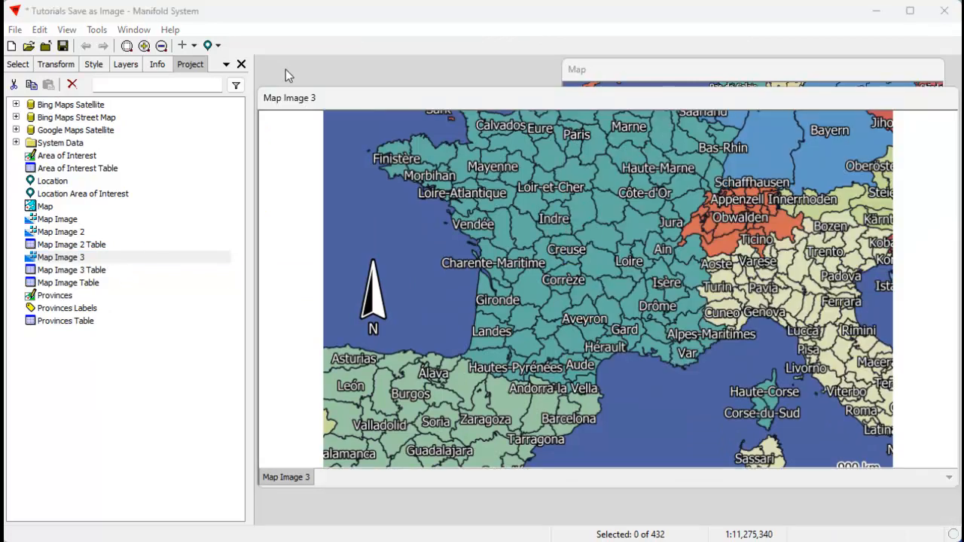
drag(949, 488, 682, 483)
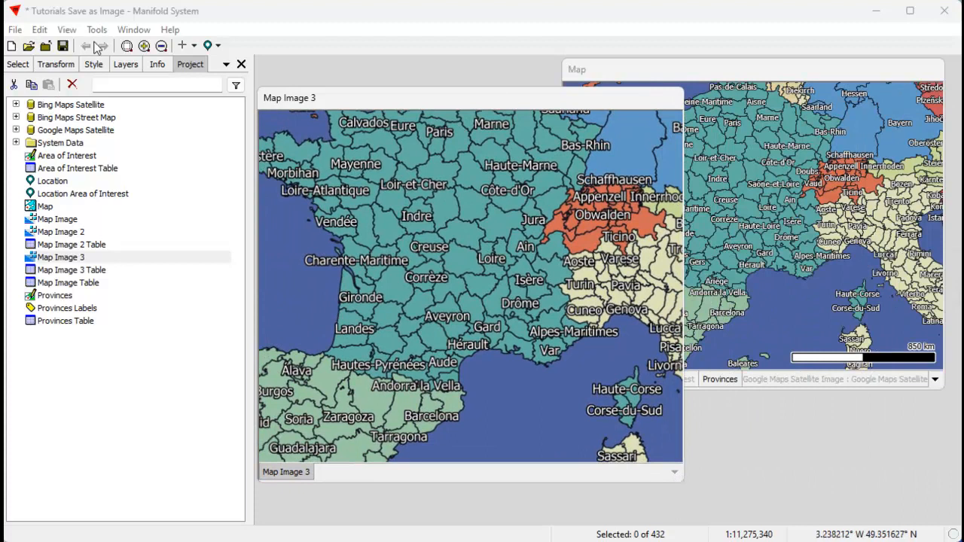
drag(486, 101, 503, 92)
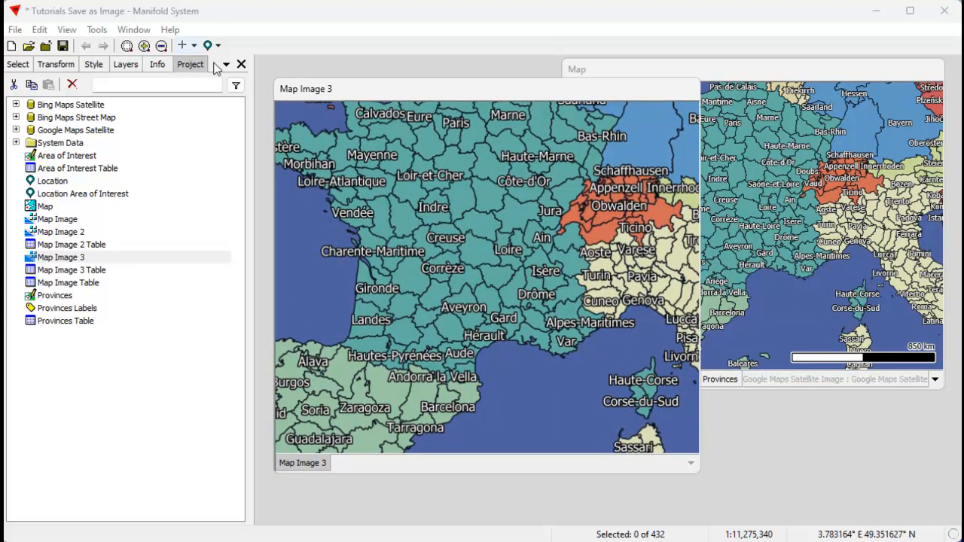
click(218, 46)
mouse_move(225, 68)
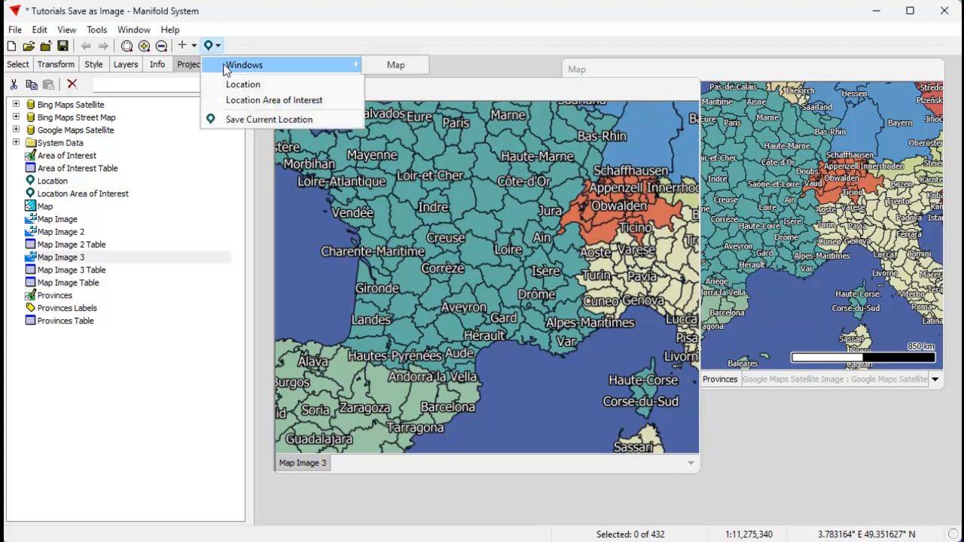
click(396, 65)
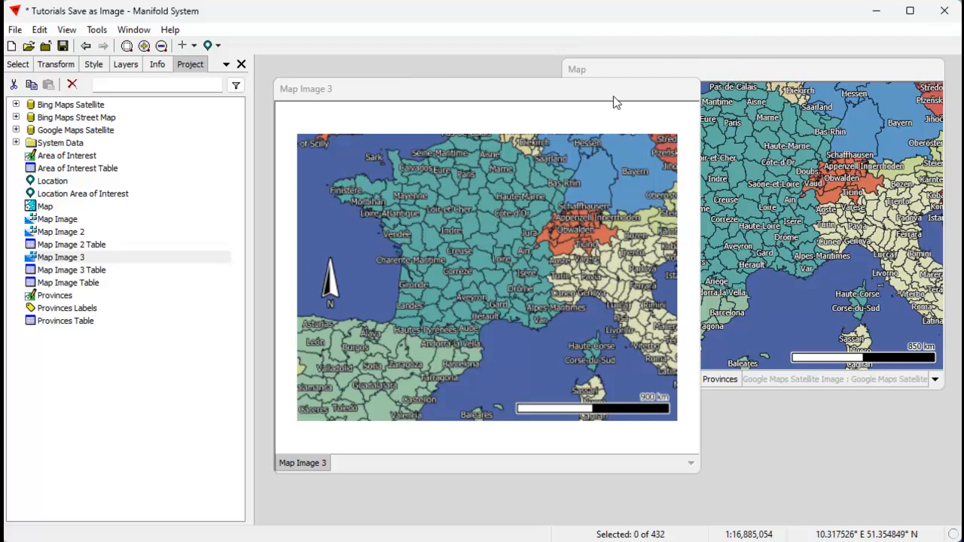
drag(618, 94, 562, 104)
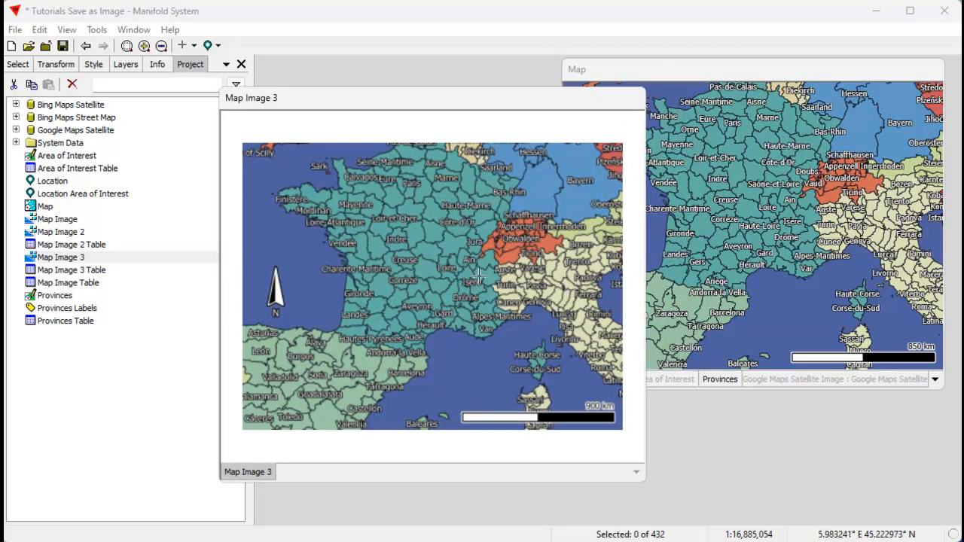
Zoom in and out of Map Image 3 to examine its north arrow and labels.
scroll(261, 272, up, 3)
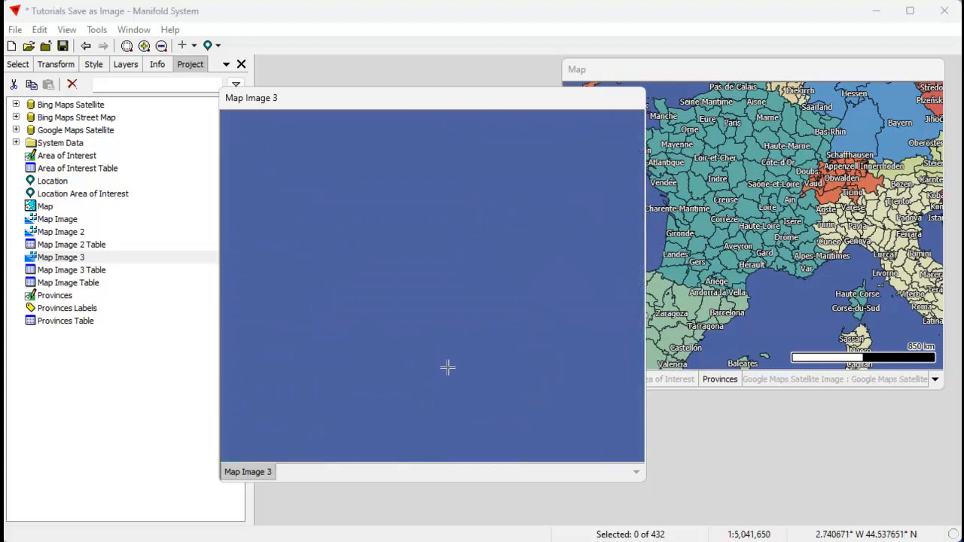
scroll(445, 369, up, 1)
scroll(445, 369, down, 1)
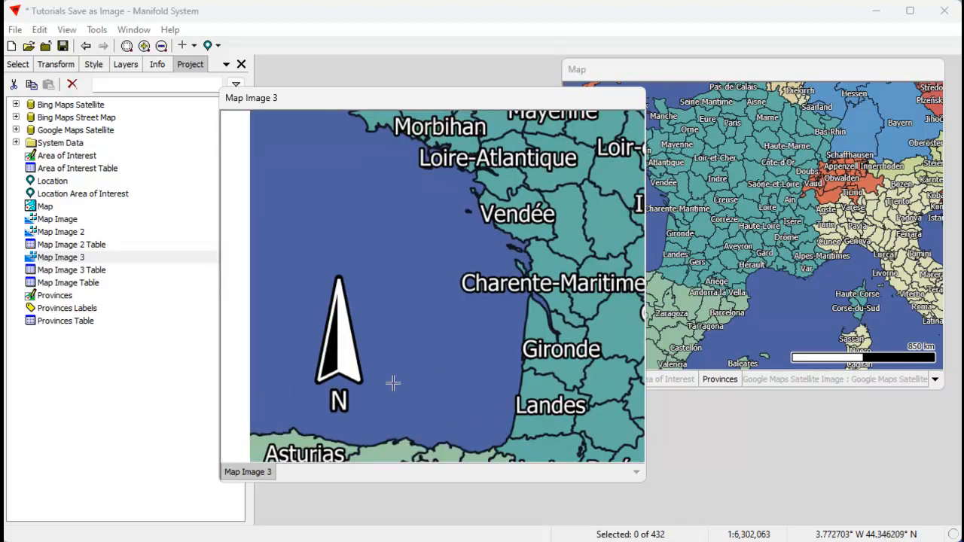
scroll(330, 398, up, 2)
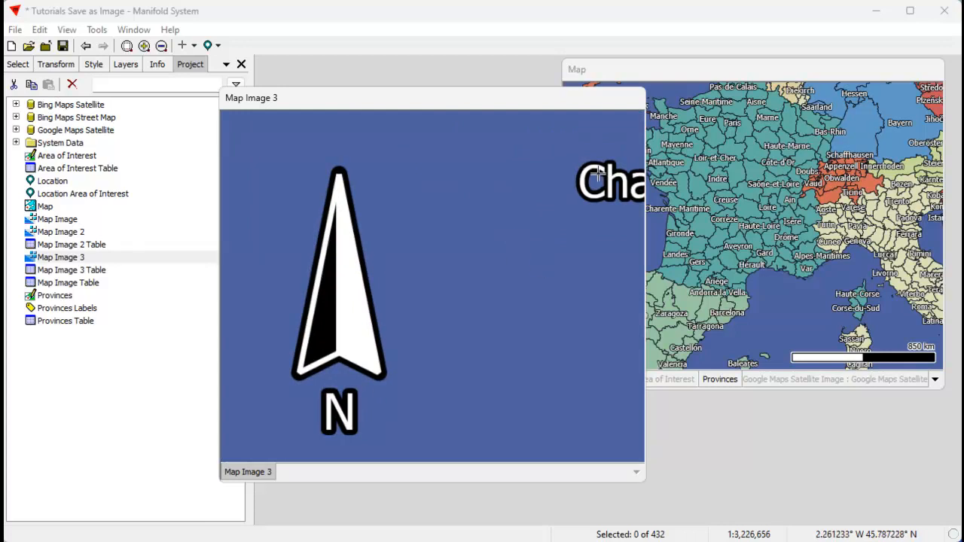
scroll(515, 271, down, 4)
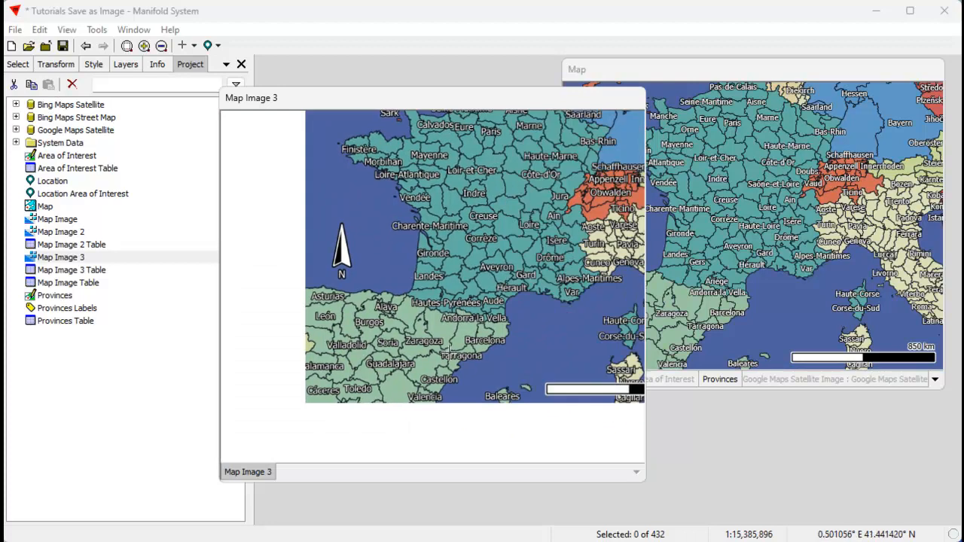
drag(492, 188, 420, 208)
scroll(418, 260, down, 2)
scroll(413, 262, up, 3)
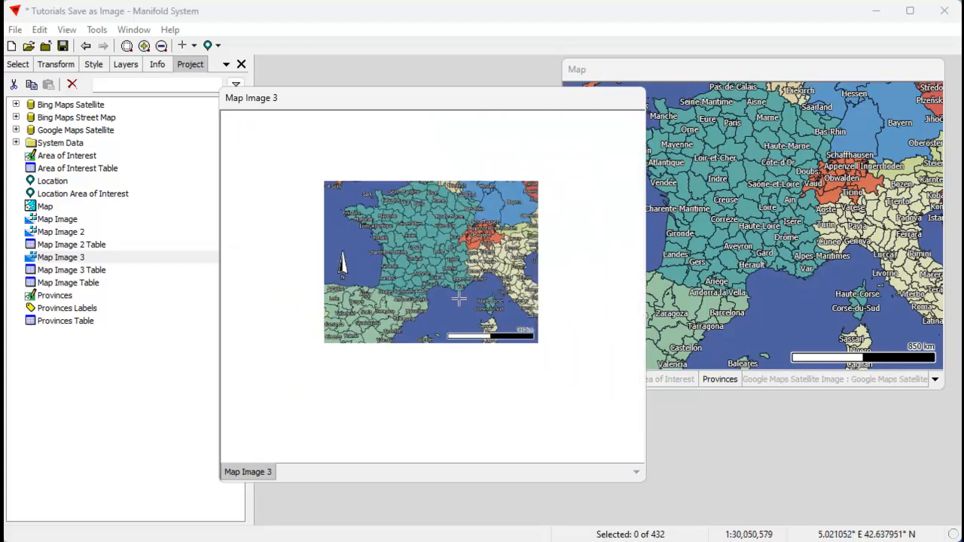
Zoom in closely on Map Image 3 to examine label sharpness around Gironde and Landes.
right_click(56, 258)
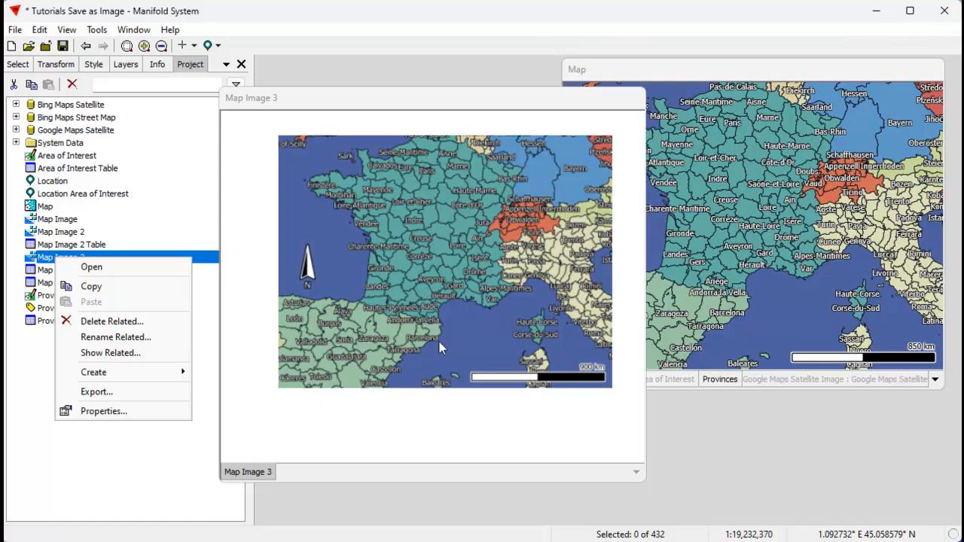
click(467, 269)
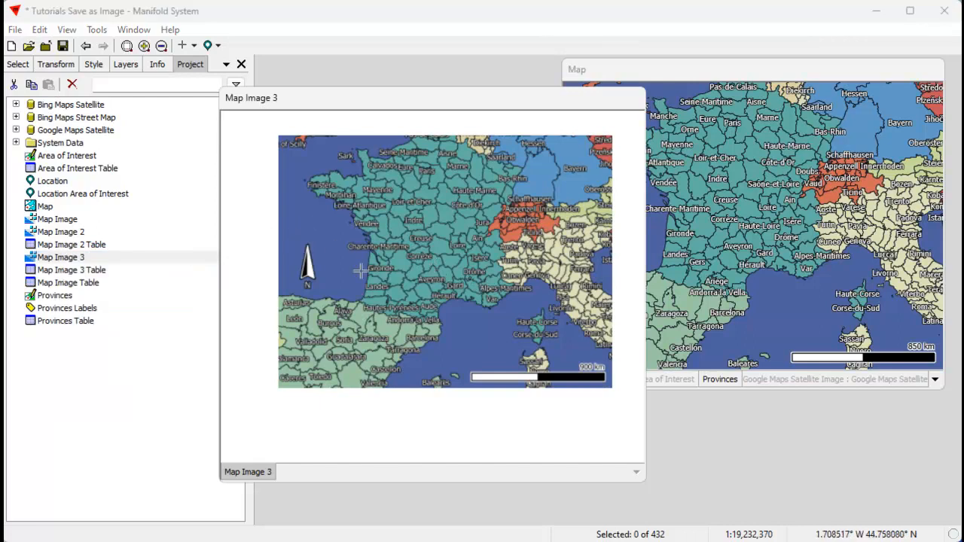
scroll(345, 265, up, 3)
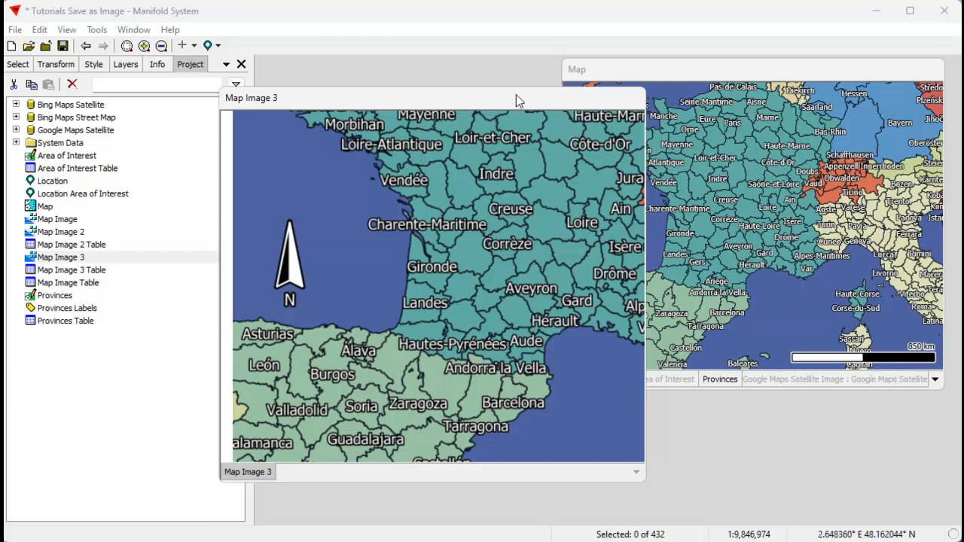
drag(518, 100, 577, 88)
scroll(503, 304, up, 2)
scroll(454, 239, up, 1)
scroll(467, 282, up, 2)
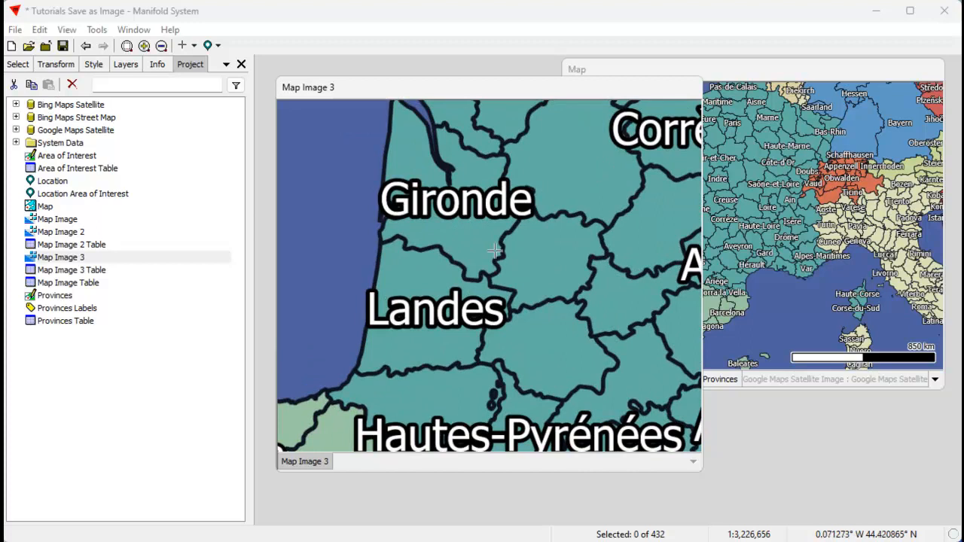
scroll(493, 251, down, 1)
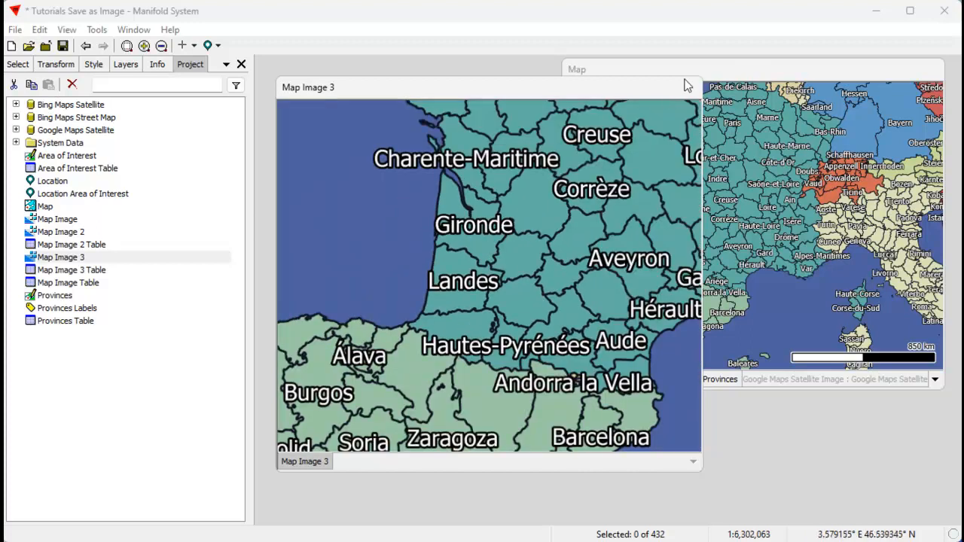
click(724, 75)
click(39, 30)
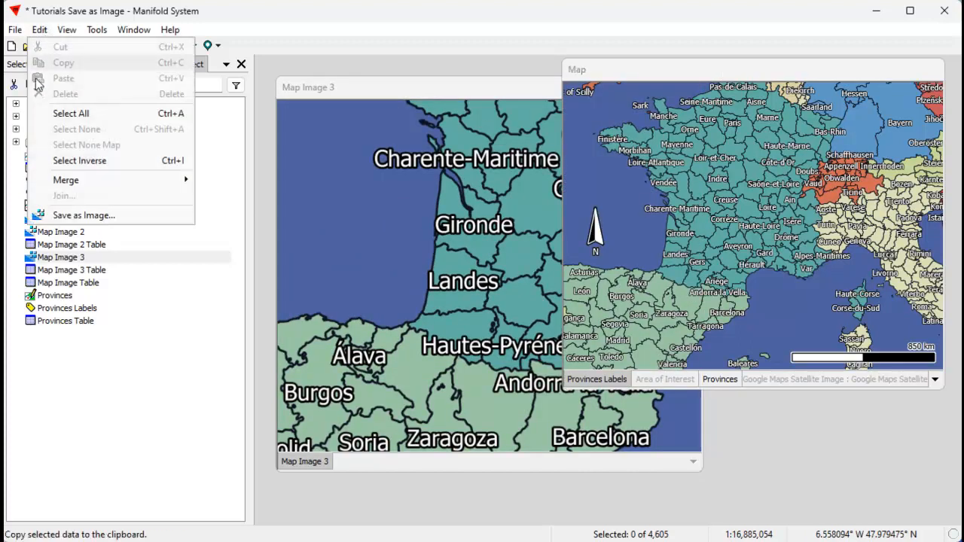
click(84, 215)
drag(719, 173, 486, 205)
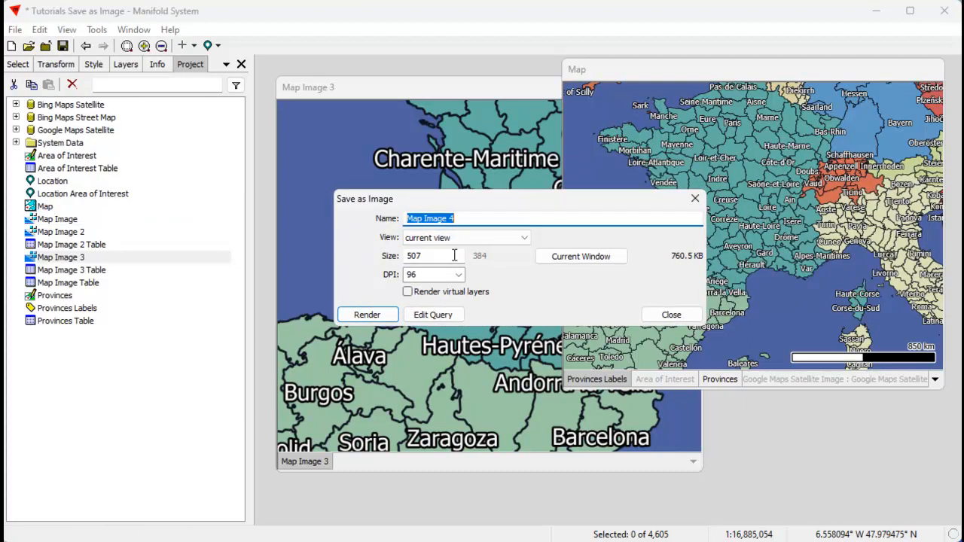
click(453, 255)
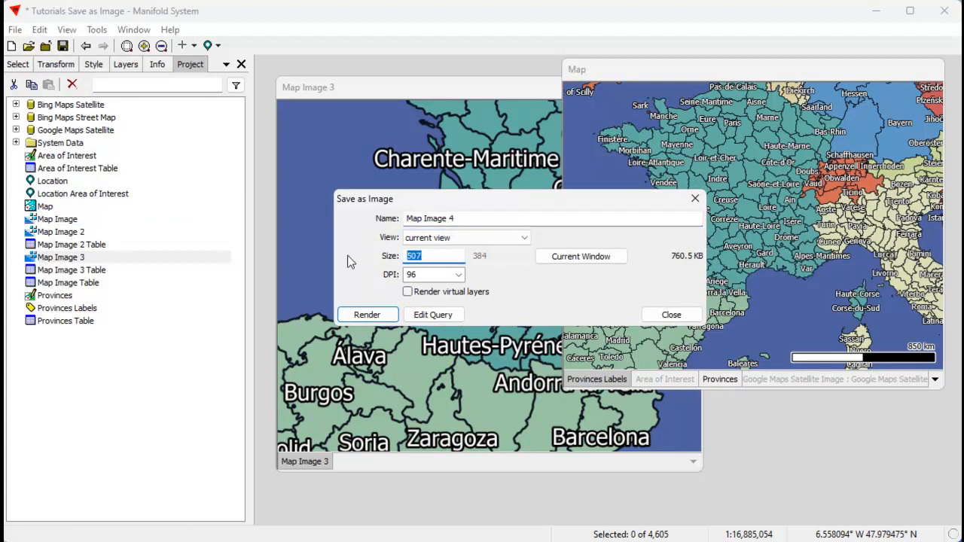
text(3000)
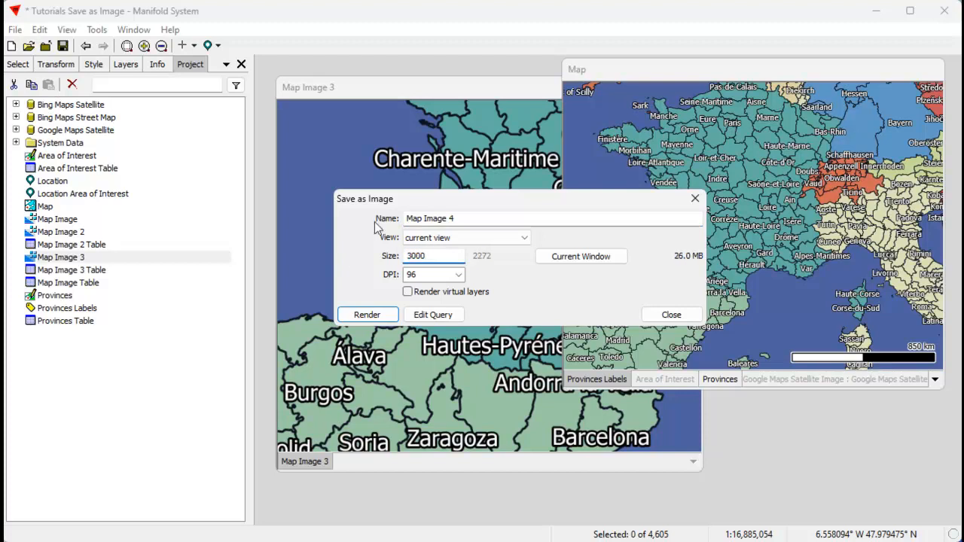
click(458, 275)
click(431, 338)
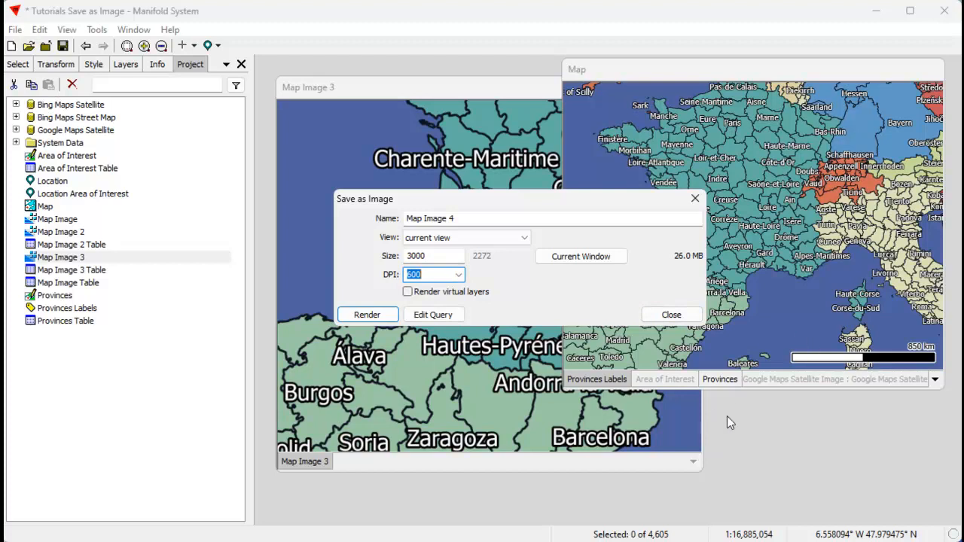
click(671, 315)
Zoom and pan Map Image 3 to examine its scale bar near Corsica.
click(455, 393)
scroll(458, 389, up, 3)
drag(537, 395, 327, 305)
drag(612, 374, 500, 344)
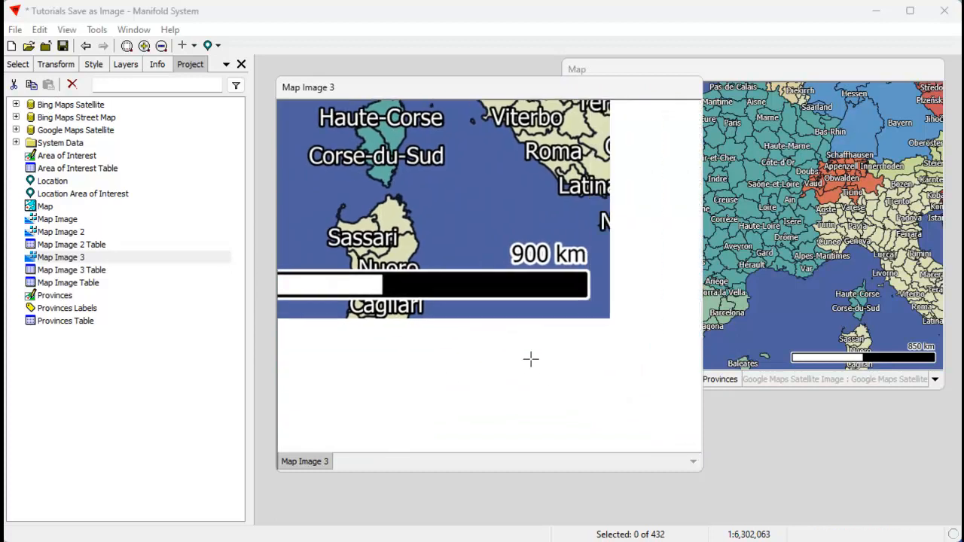
drag(395, 235, 441, 345)
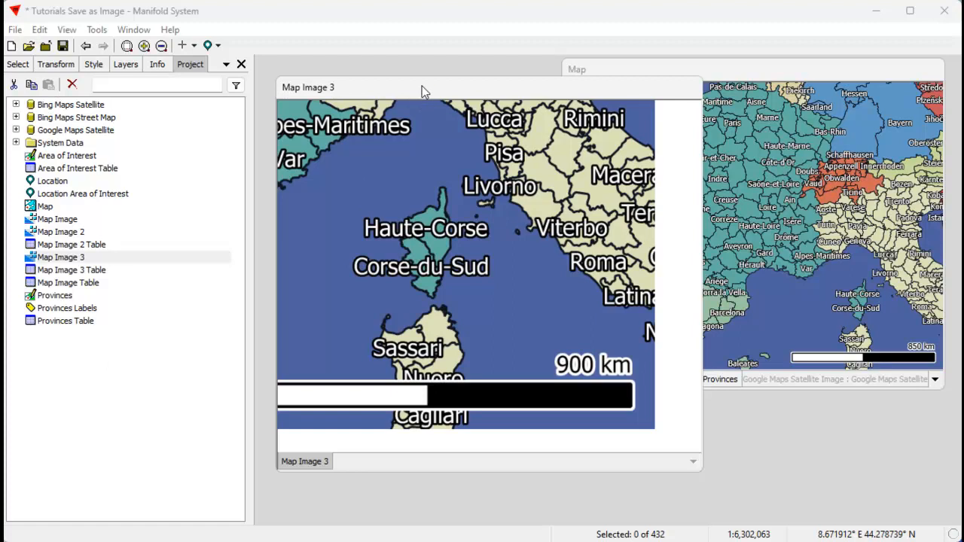
mouse_move(423, 84)
mouse_down()
mouse_move(432, 71)
mouse_move(420, 92)
mouse_up()
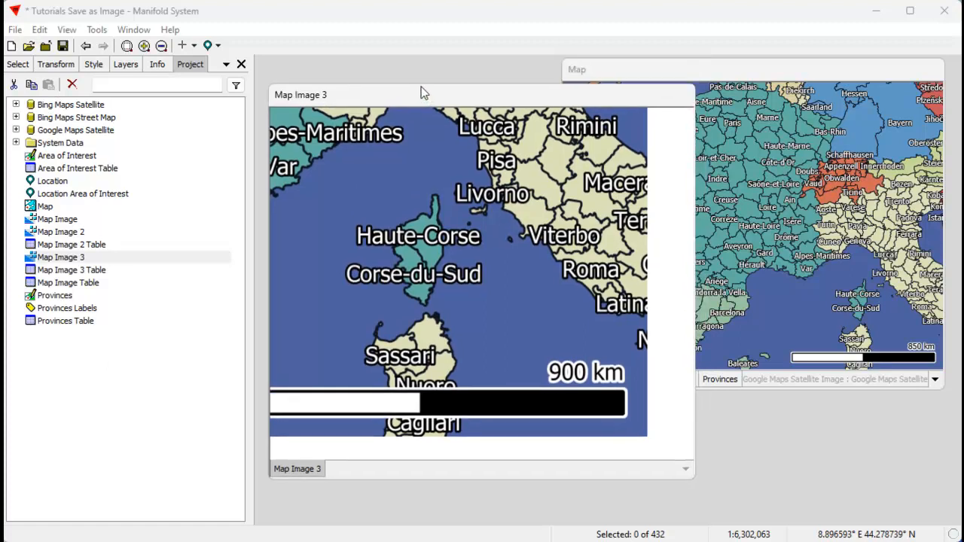